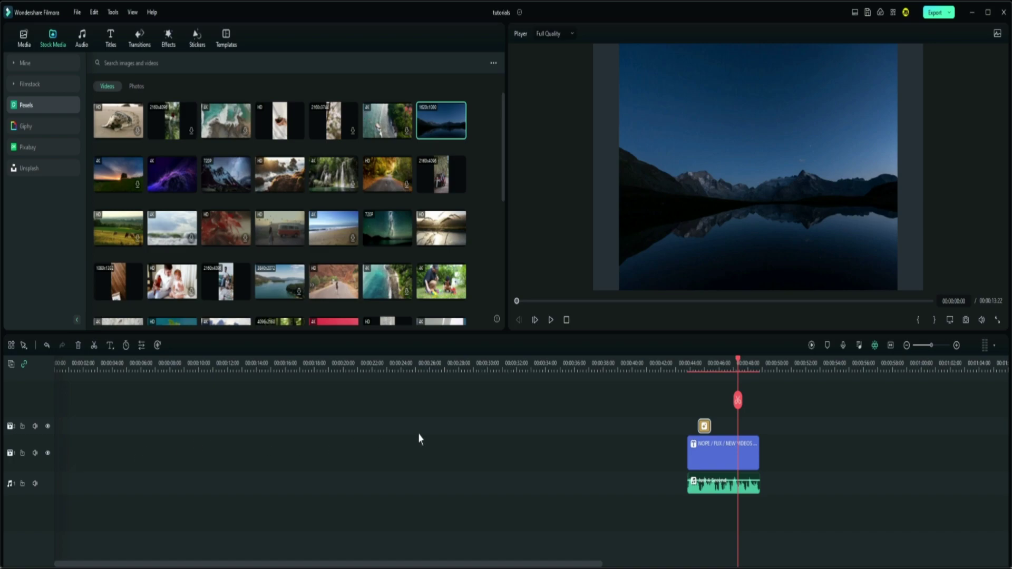
- Move the playhead to about 00:00:45 so the player shows the NOPE FLIX title frame
left_click(712, 364)
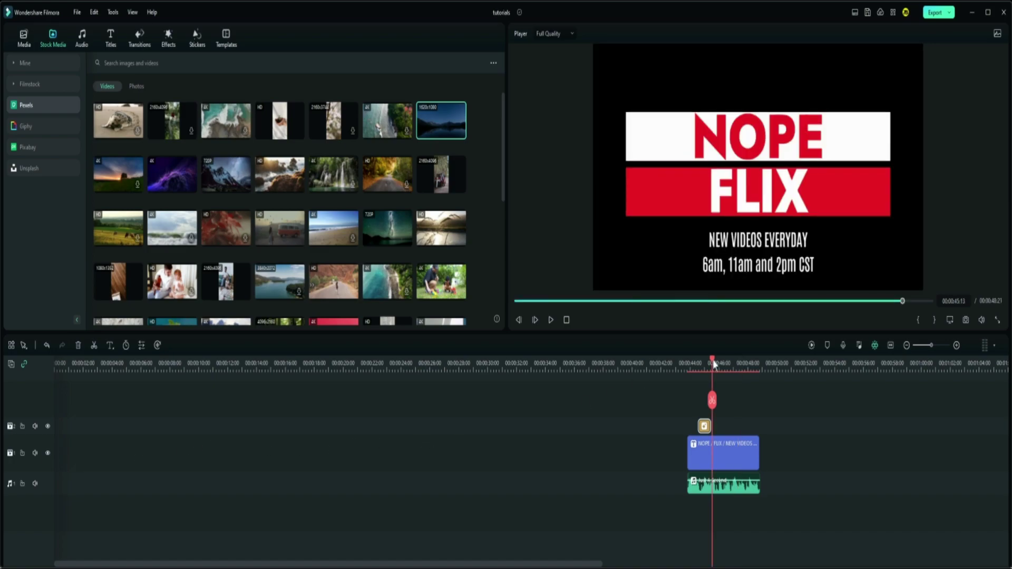
left_click_drag(713, 364, 717, 364)
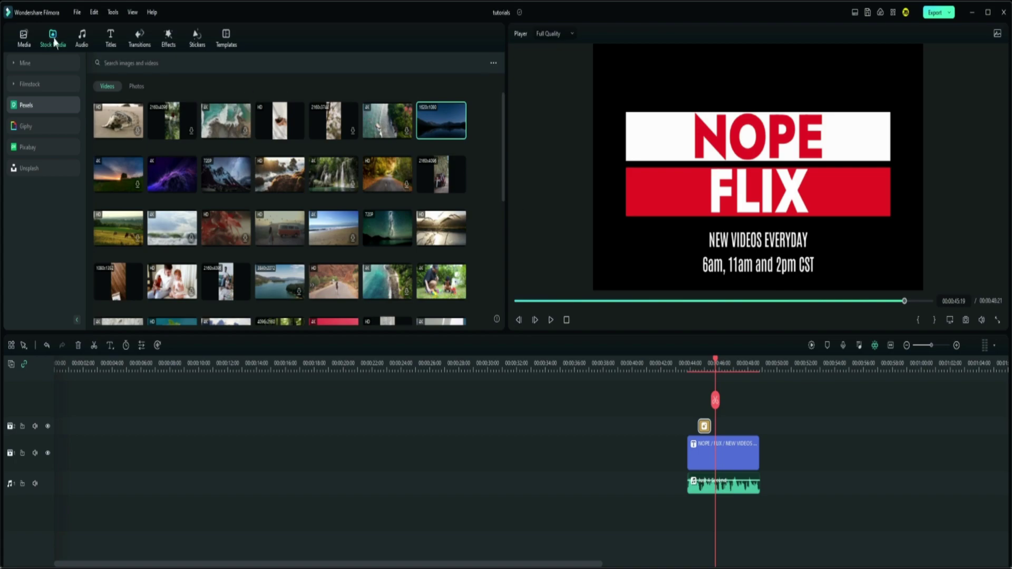
mouse_move(444, 126)
- Add the mountain-lake clip to the timeline with Keep Project Settings, and search stock videos for 'person'
left_click_drag(438, 117, 64, 477)
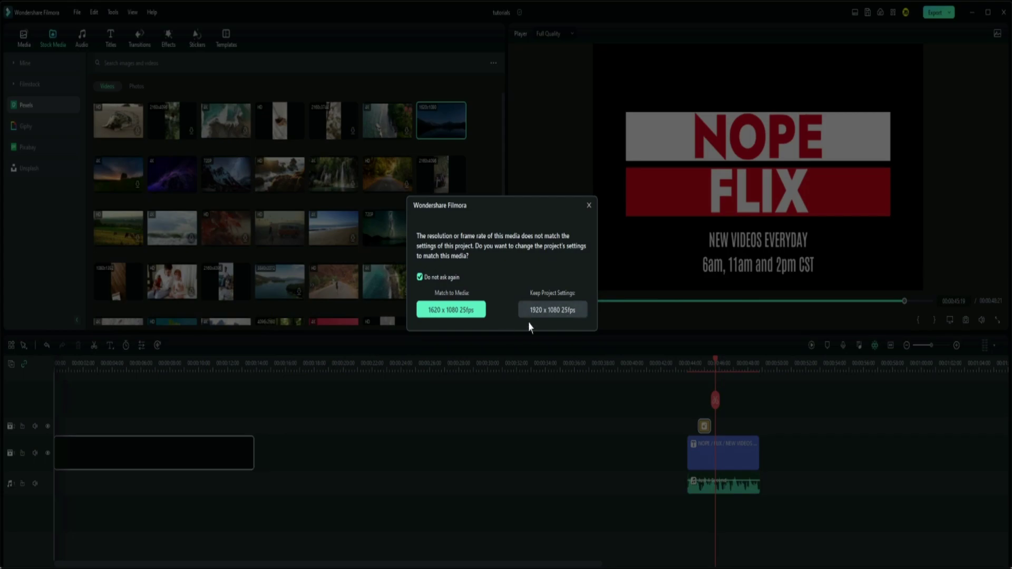
left_click(554, 311)
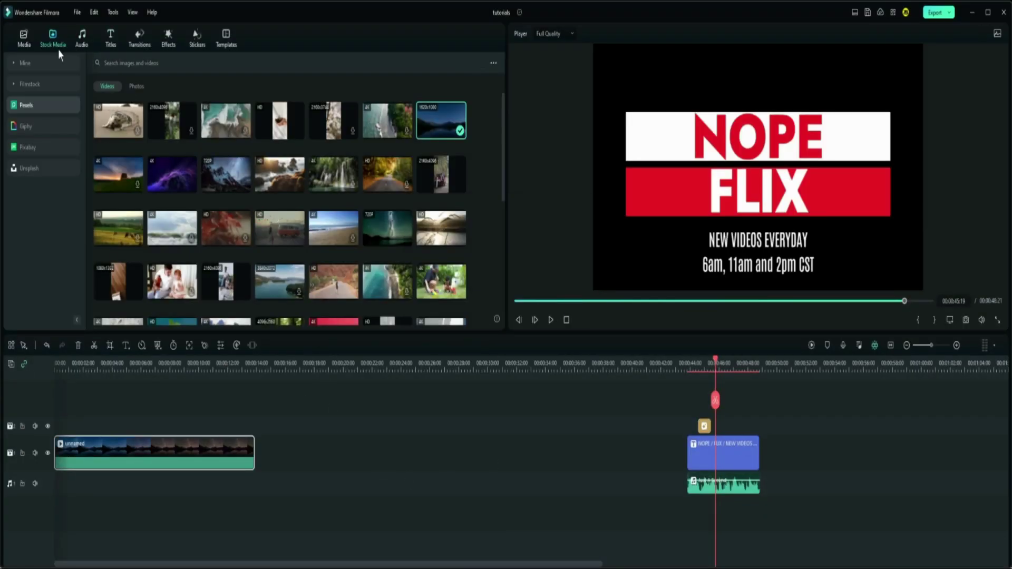
left_click(35, 107)
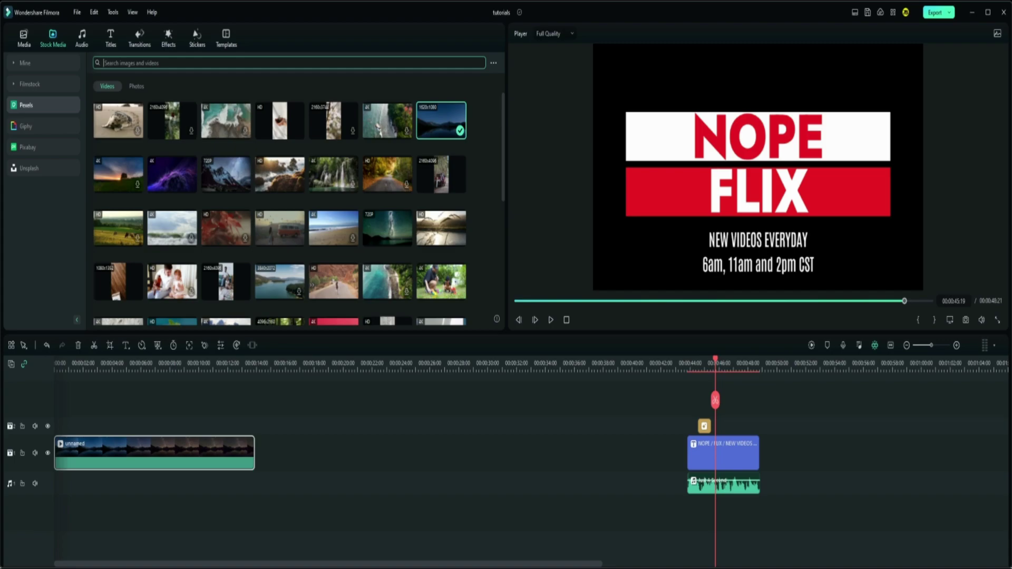
type("person")
key("Return")
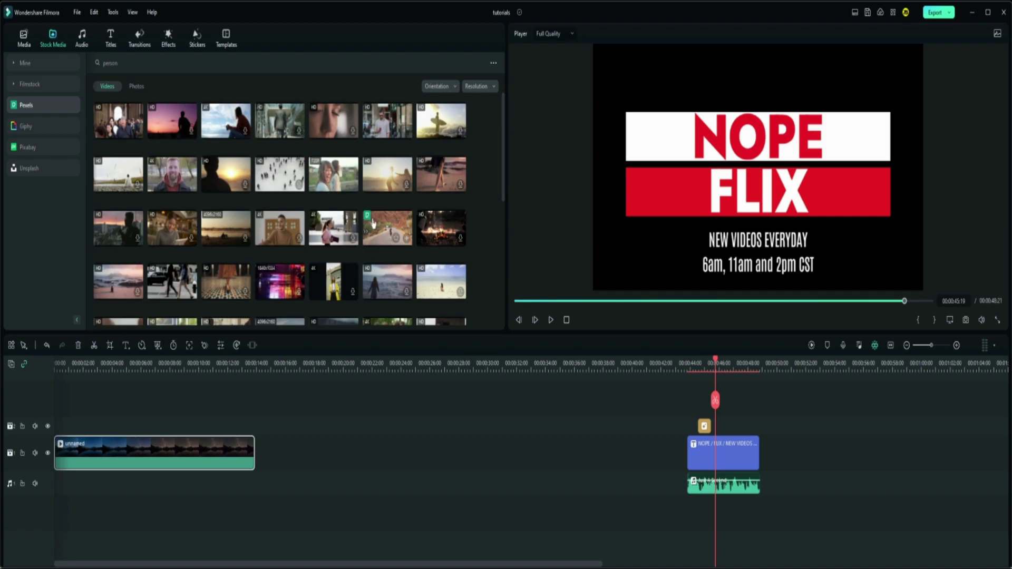
- Place the smiling-man stock clip on a track above the lake clip and open its video properties
left_click(169, 178)
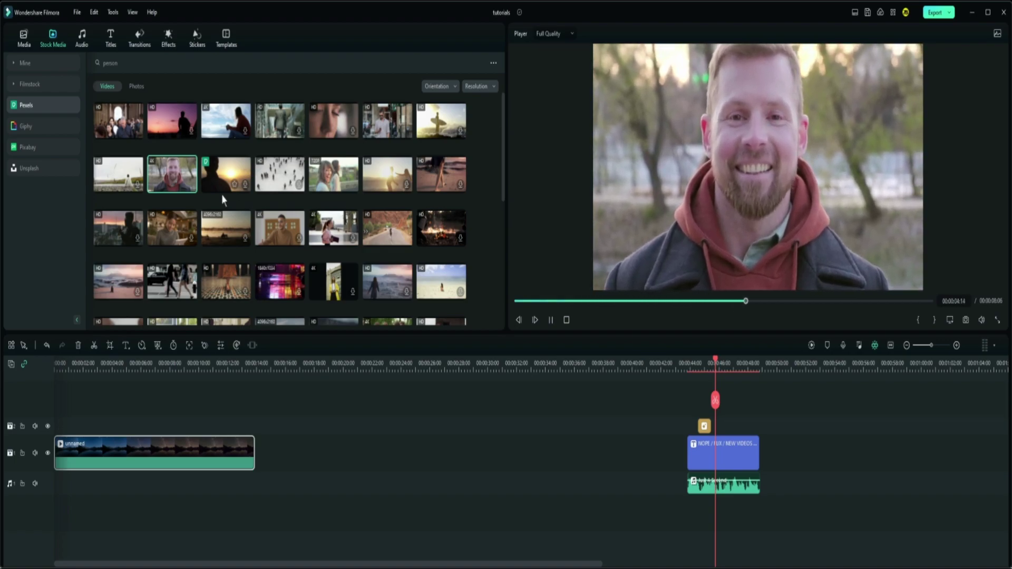
mouse_move(172, 180)
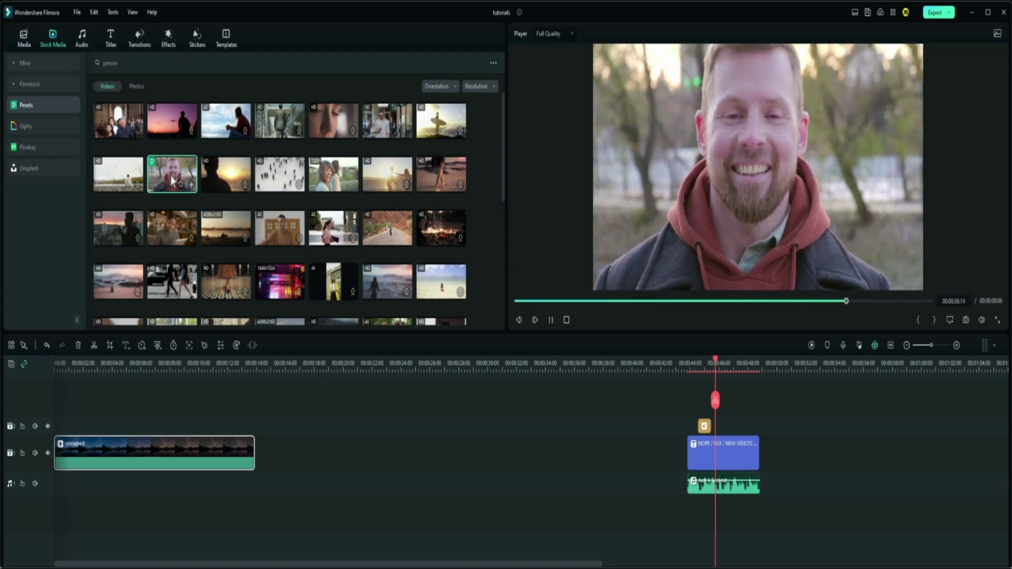
left_click_drag(172, 180, 191, 401)
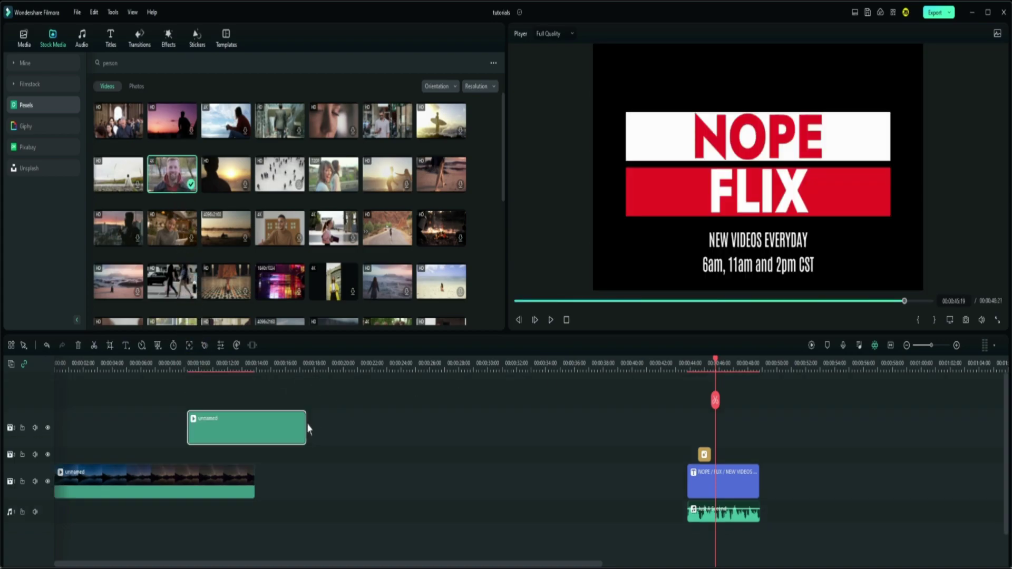
double_click(224, 425)
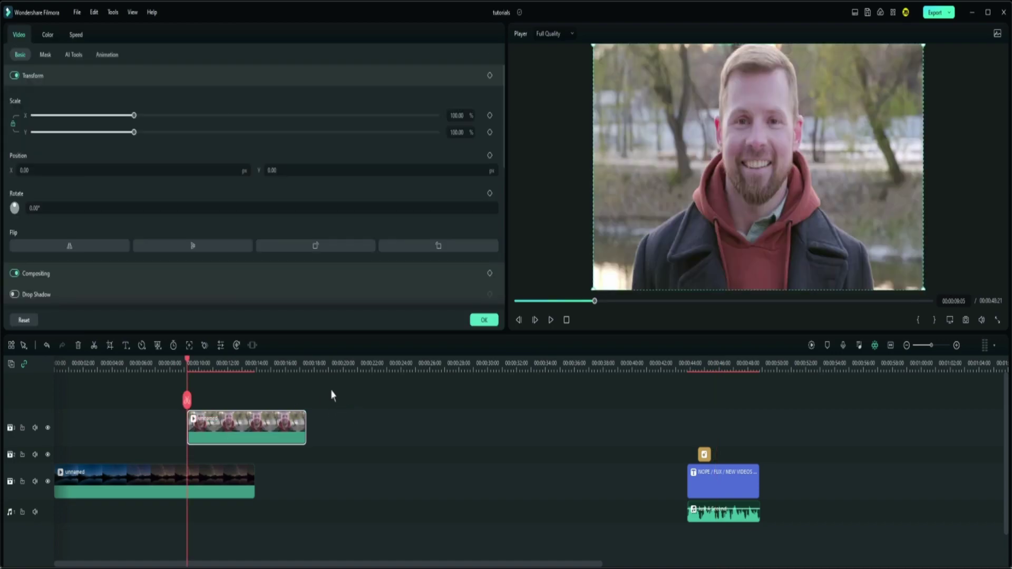
- Switch on Smart Cutout in the clip's AI Tools settings and launch the cutout editor
left_click(74, 55)
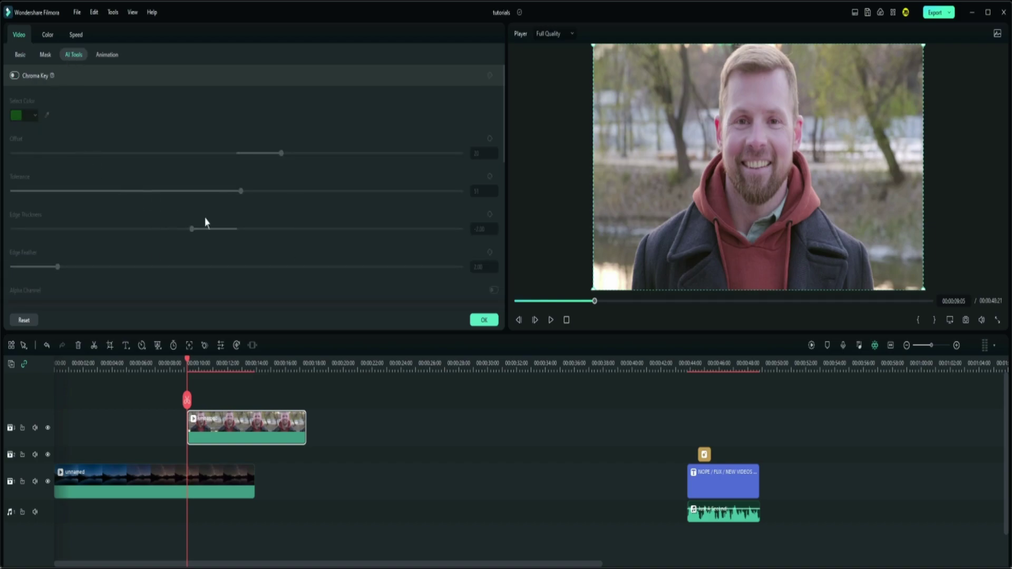
scroll(175, 169, "down", 4)
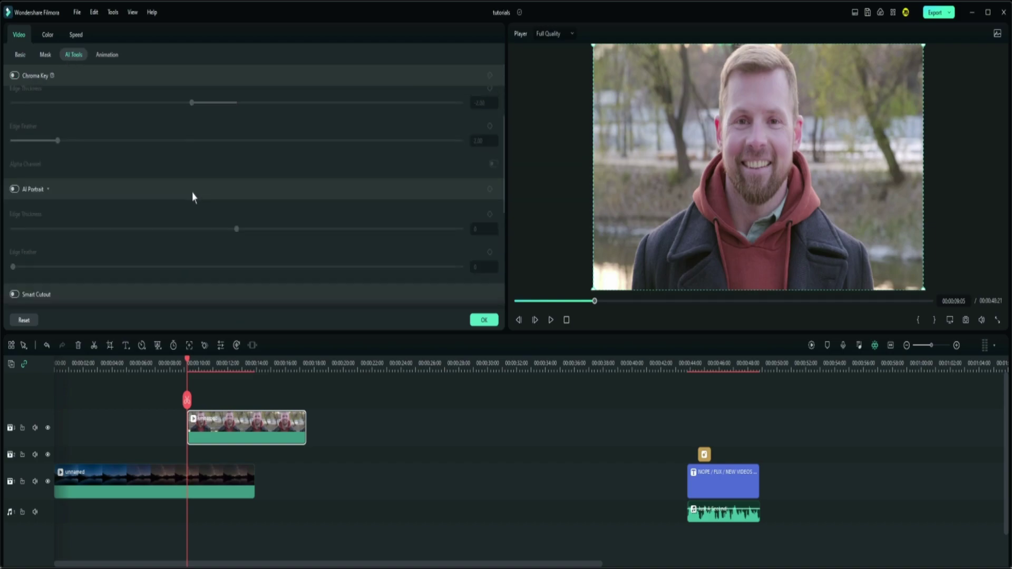
scroll(276, 207, "down", 2)
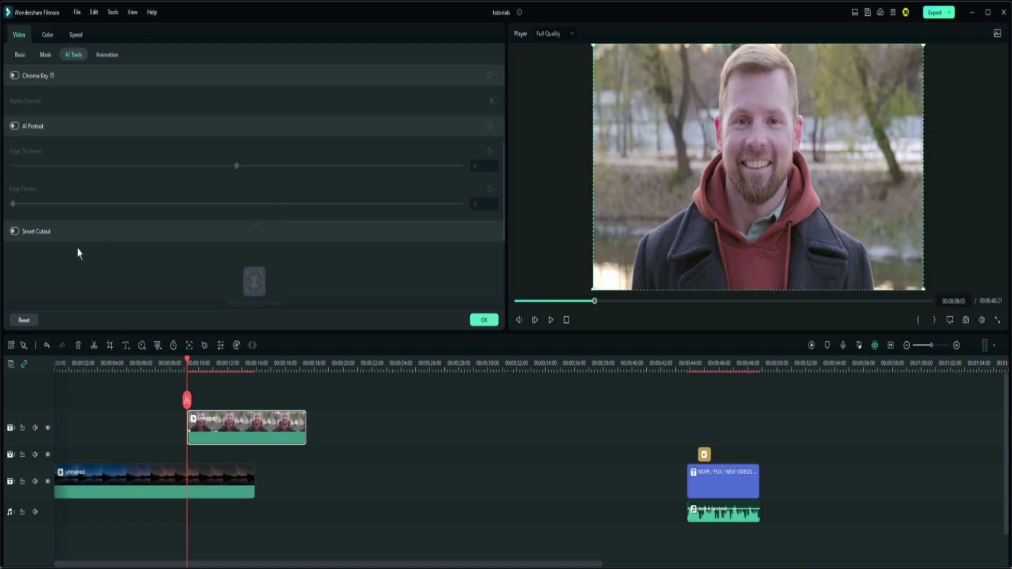
scroll(160, 242, "down", 3)
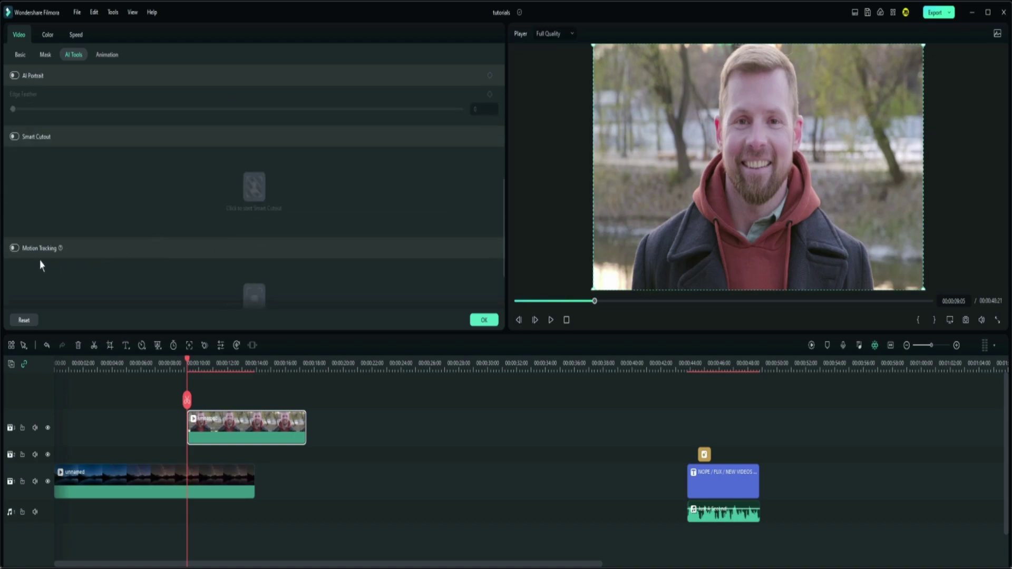
scroll(201, 251, "down", 2)
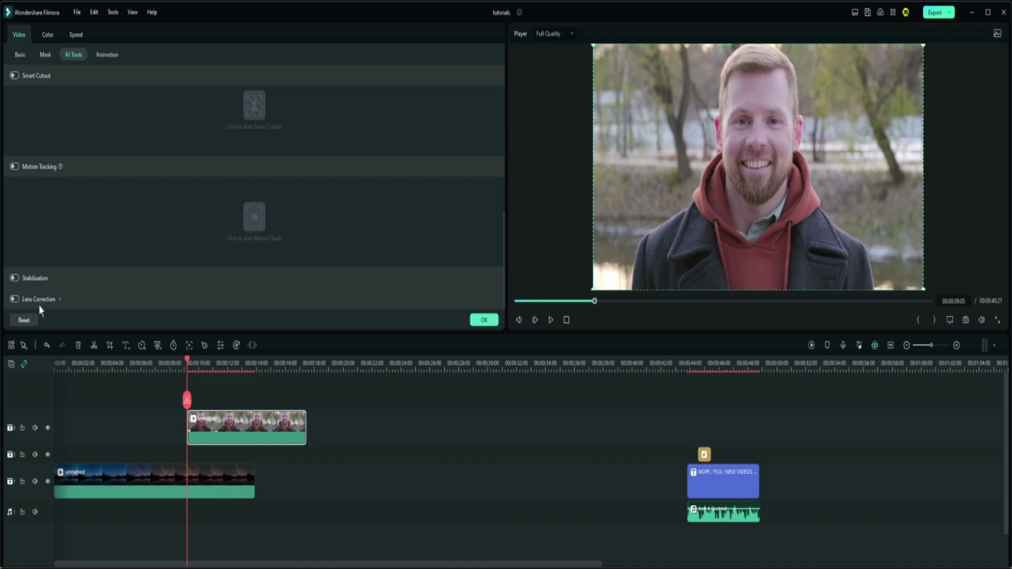
scroll(175, 262, "up", 4)
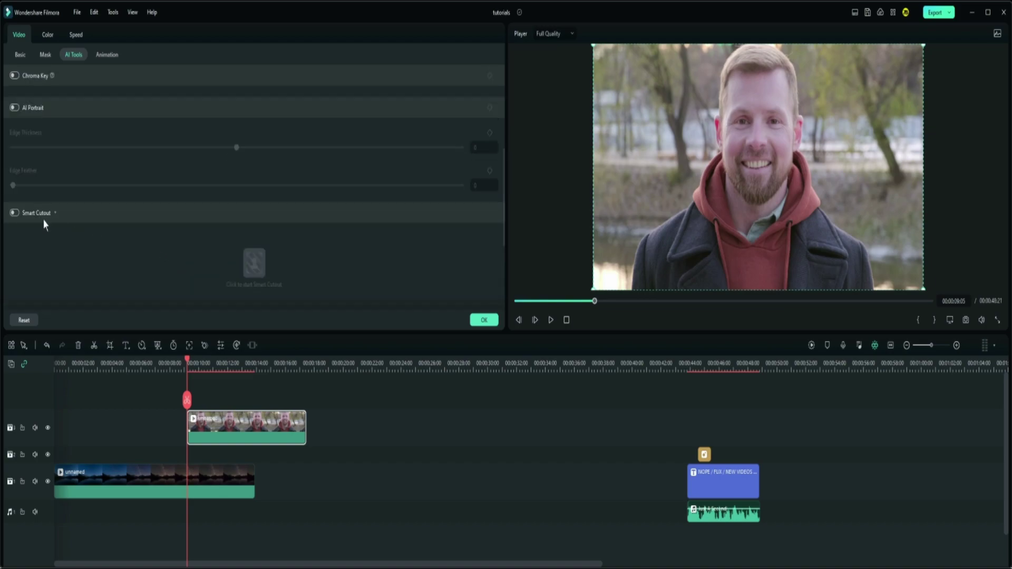
left_click(14, 213)
scroll(348, 240, "down", 2)
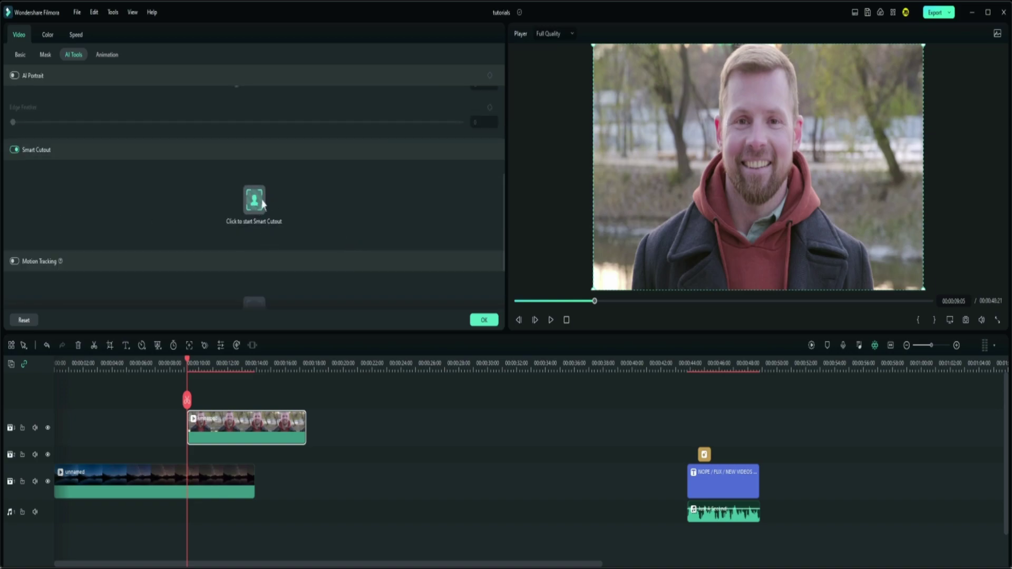
left_click(230, 224)
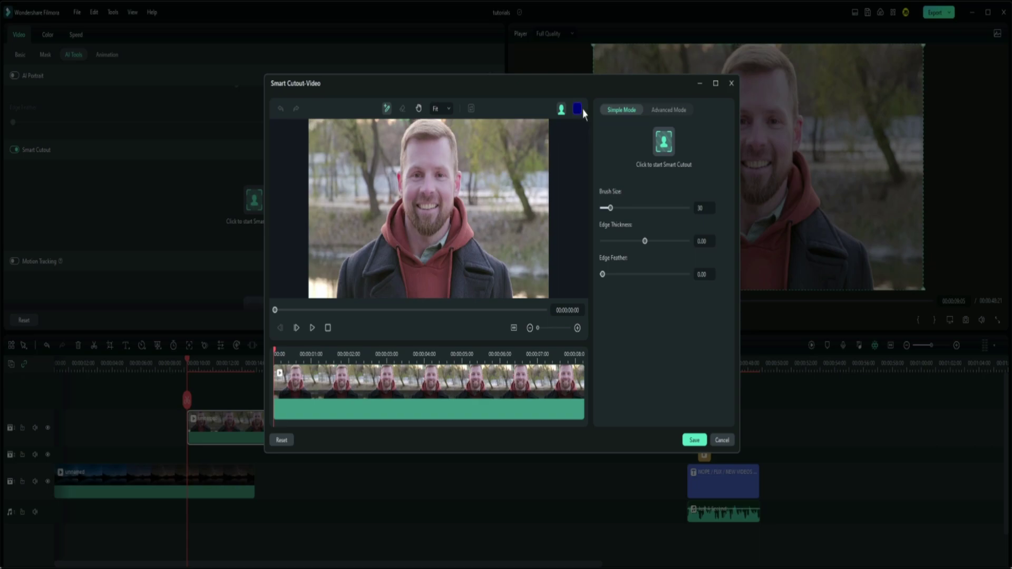
- Compare Advanced and Simple modes, staying in Simple Mode, and set the preview zoom to 100%
left_click(656, 111)
left_click(617, 113)
left_click(442, 108)
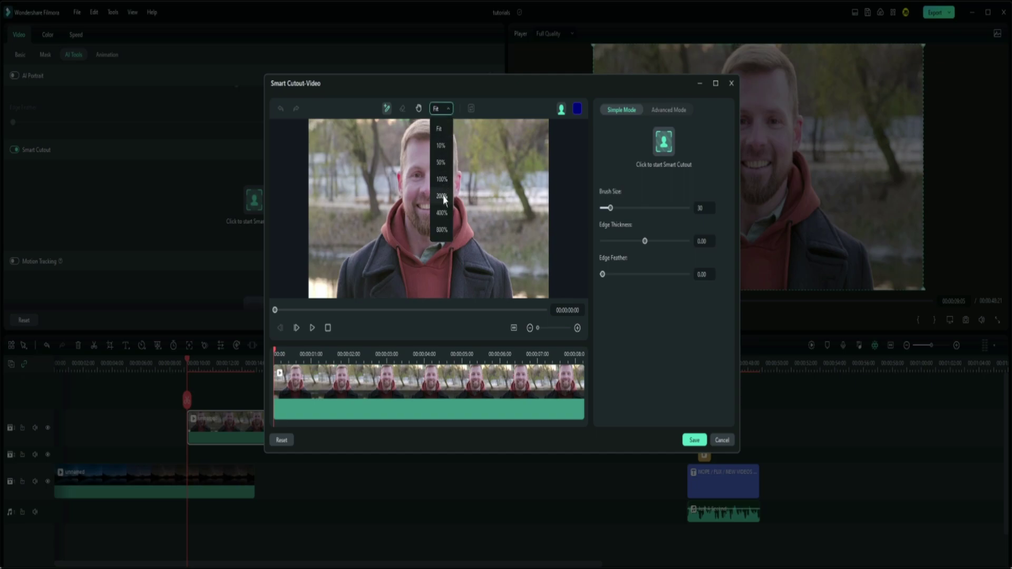
left_click(442, 196)
left_click(449, 109)
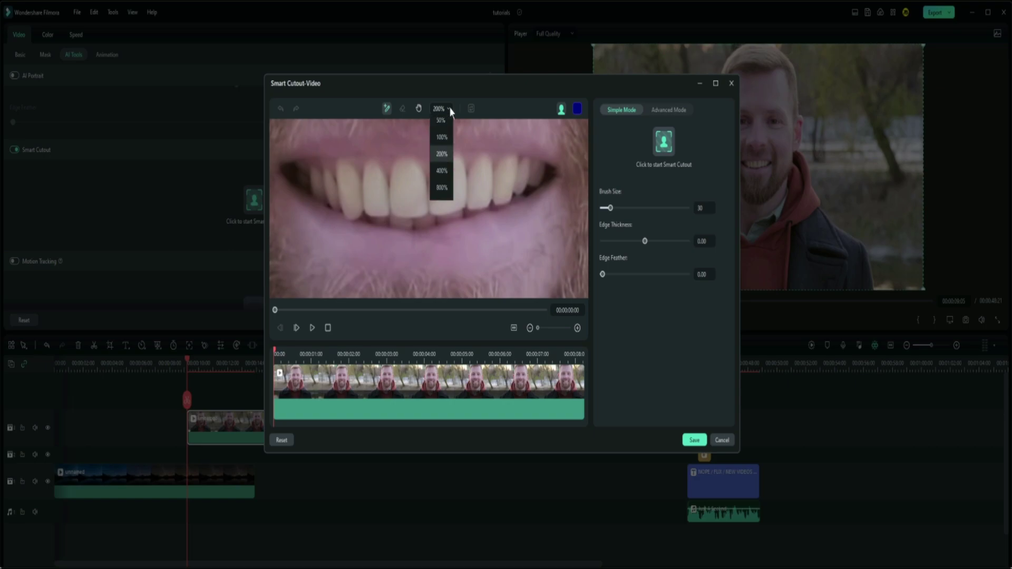
left_click(442, 137)
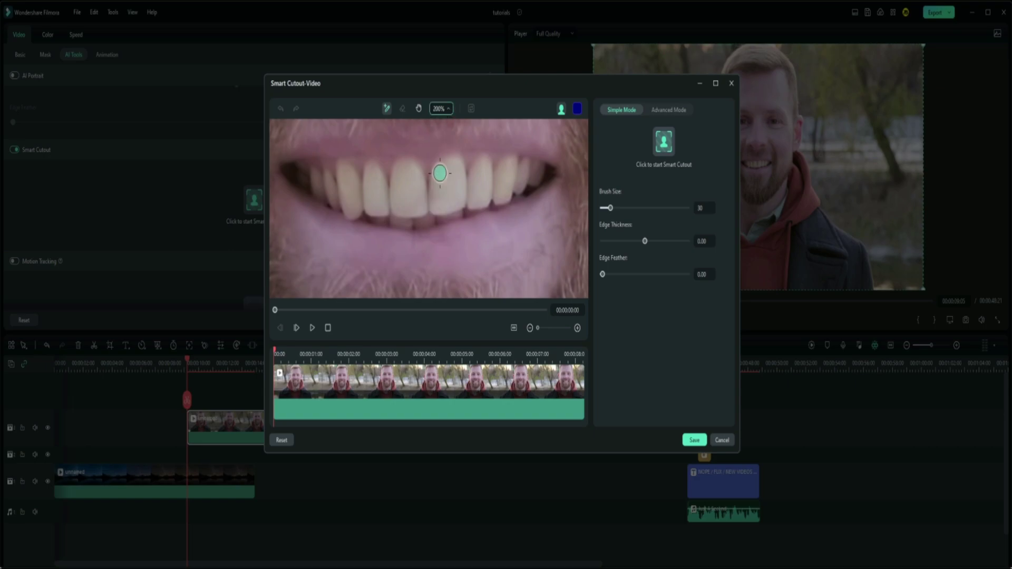
- Pan the magnified preview up from the mouth to the man's full hairline
left_click(419, 110)
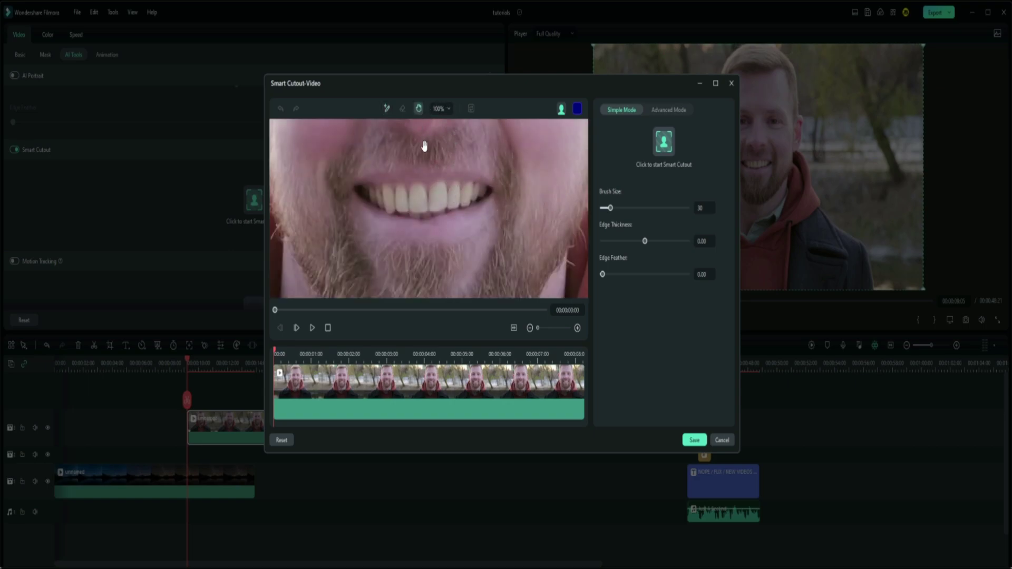
mouse_move(449, 154)
left_mouse_down()
mouse_move(471, 184)
mouse_move(471, 297)
left_mouse_up()
left_click_drag(486, 174, 497, 252)
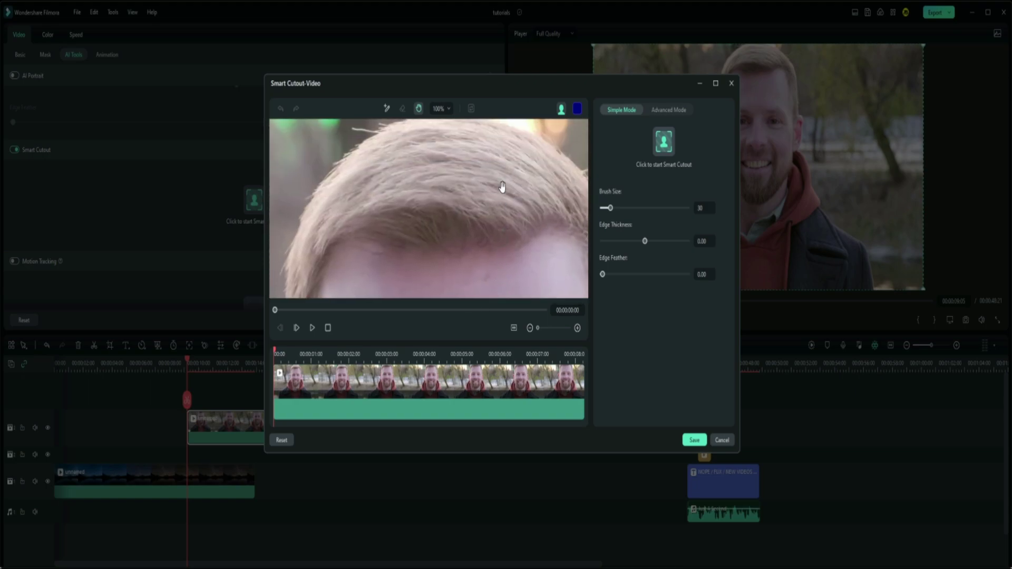
left_click_drag(501, 190, 498, 239)
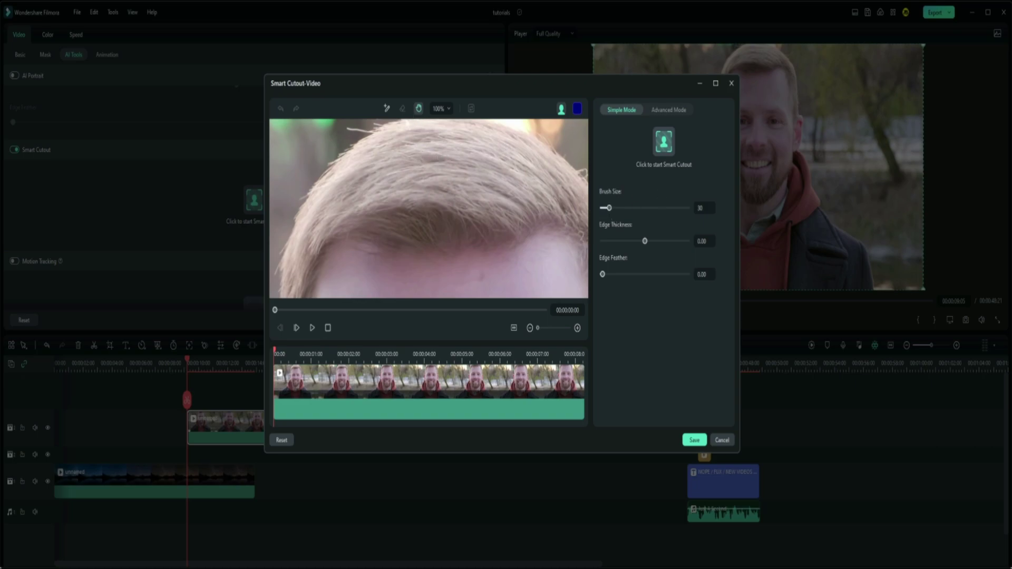
- Paint the top of the hair into the keep mask, then pan toward the forehead and eyes
left_click(387, 108)
mouse_move(410, 126)
left_mouse_down()
mouse_move(363, 141)
mouse_move(325, 176)
mouse_move(288, 243)
mouse_move(284, 293)
mouse_move(582, 293)
mouse_move(582, 199)
mouse_move(560, 160)
mouse_move(486, 127)
mouse_move(415, 127)
left_mouse_up()
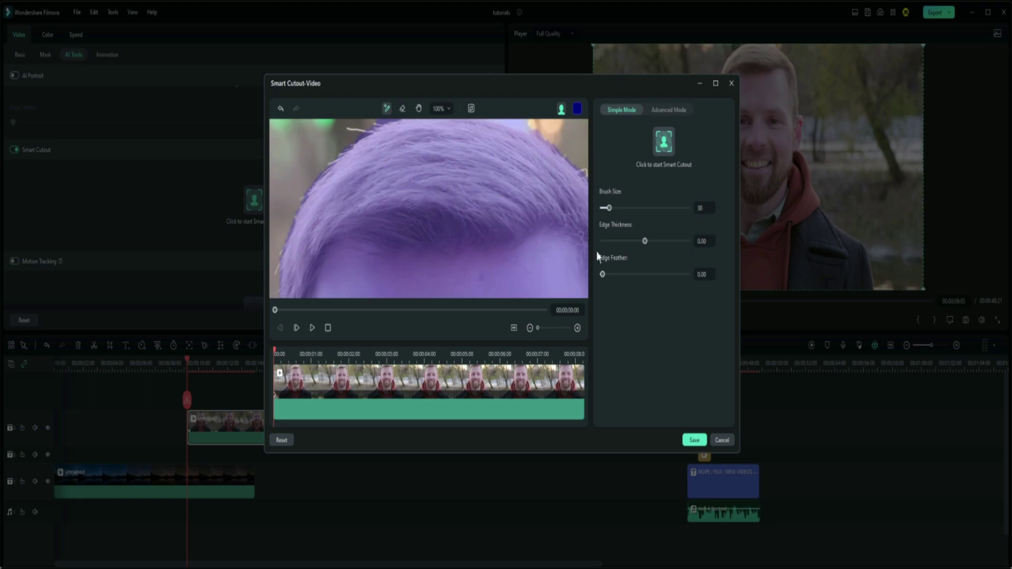
left_click(419, 108)
mouse_move(435, 238)
left_mouse_down()
mouse_move(436, 203)
mouse_move(454, 228)
mouse_move(464, 150)
left_mouse_up()
left_click_drag(471, 276, 544, 228)
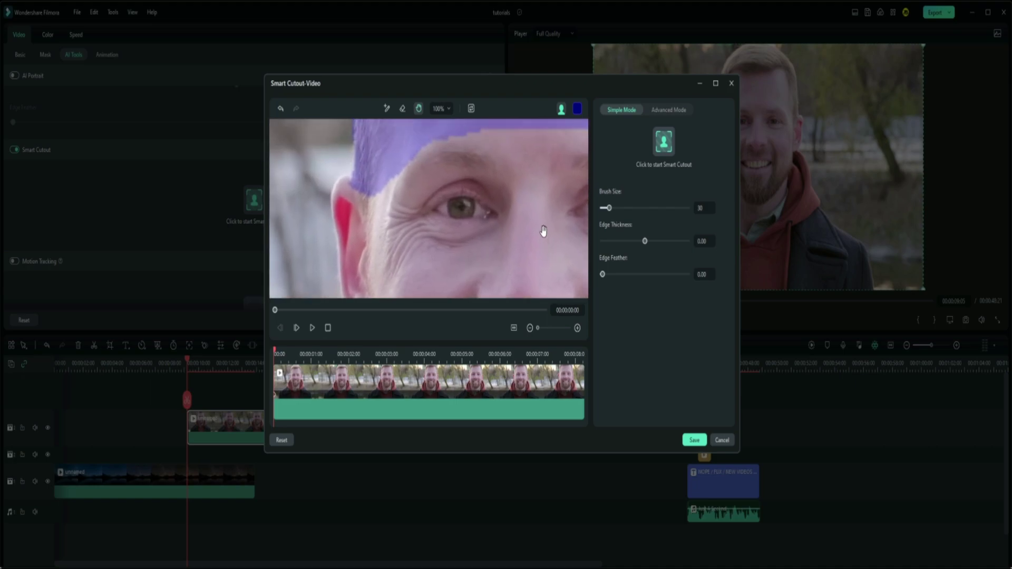
- Paint the ear edge, temple and eye region into the mask, ending with brush size 75
left_click(387, 108)
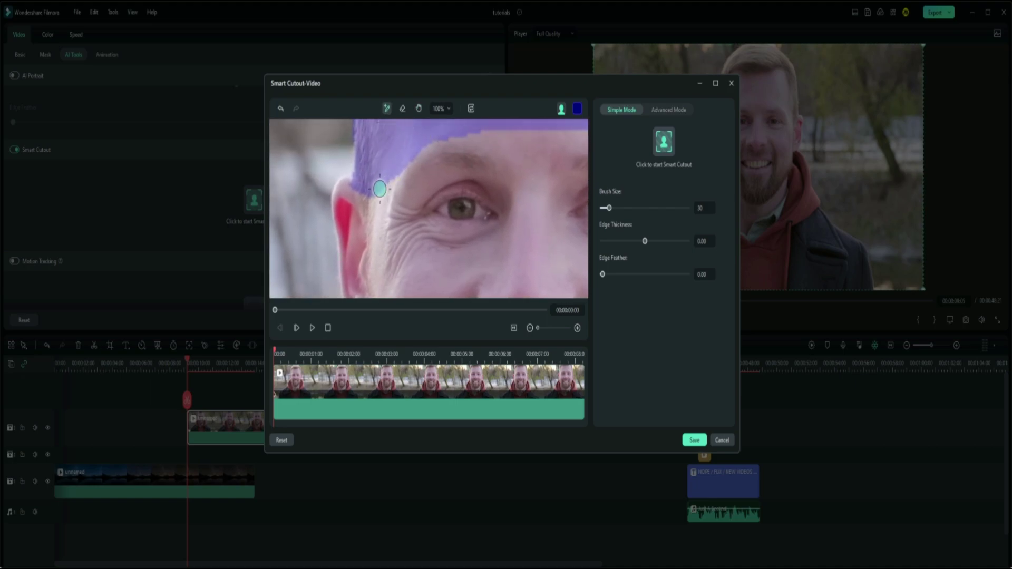
mouse_move(356, 185)
left_mouse_down()
mouse_move(338, 203)
mouse_move(337, 226)
mouse_move(355, 295)
mouse_move(584, 293)
mouse_move(582, 124)
left_mouse_up()
mouse_move(385, 230)
left_mouse_down()
mouse_move(364, 210)
mouse_move(357, 233)
mouse_move(369, 189)
mouse_move(388, 216)
mouse_move(370, 248)
mouse_move(386, 199)
left_mouse_up()
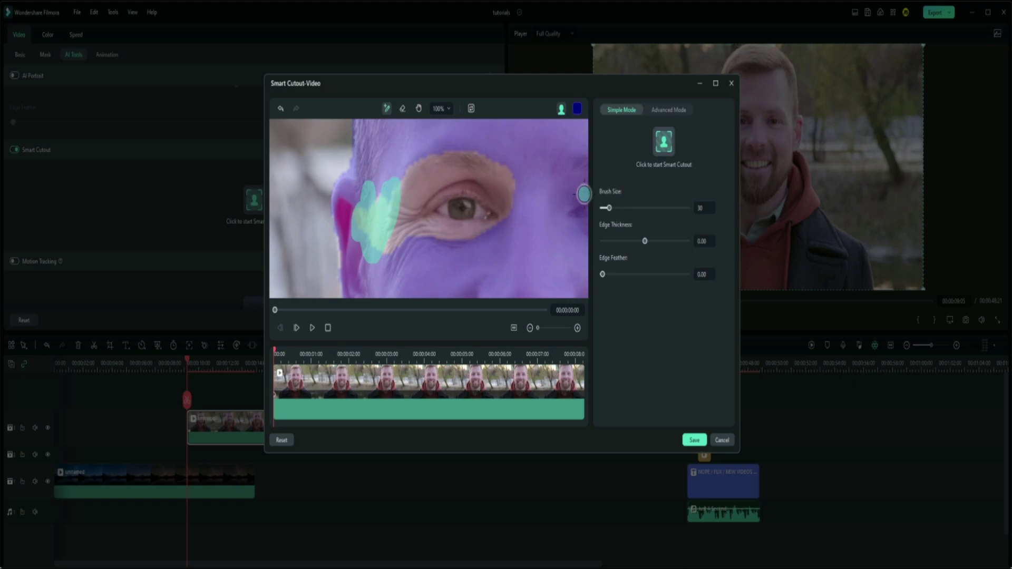
left_click(610, 209)
left_click_drag(626, 208, 666, 208)
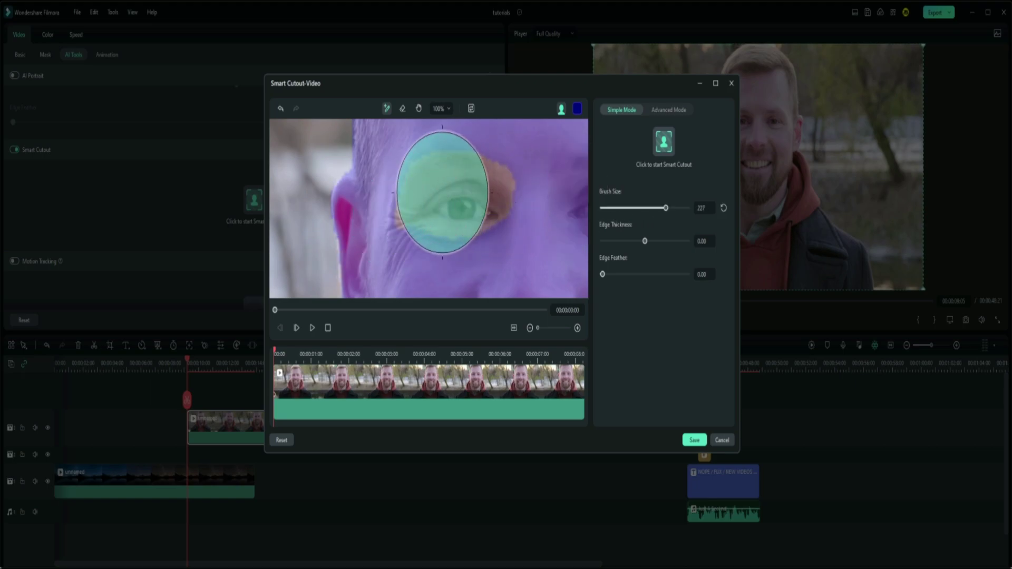
mouse_move(429, 192)
left_mouse_down()
mouse_move(438, 215)
mouse_move(511, 191)
mouse_move(452, 205)
left_mouse_up()
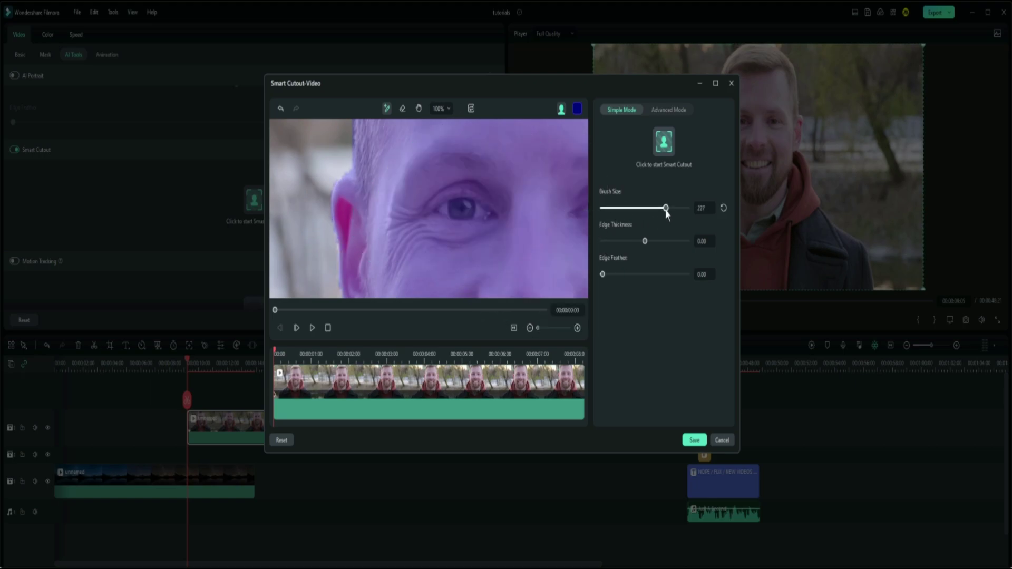
left_click_drag(667, 211, 623, 213)
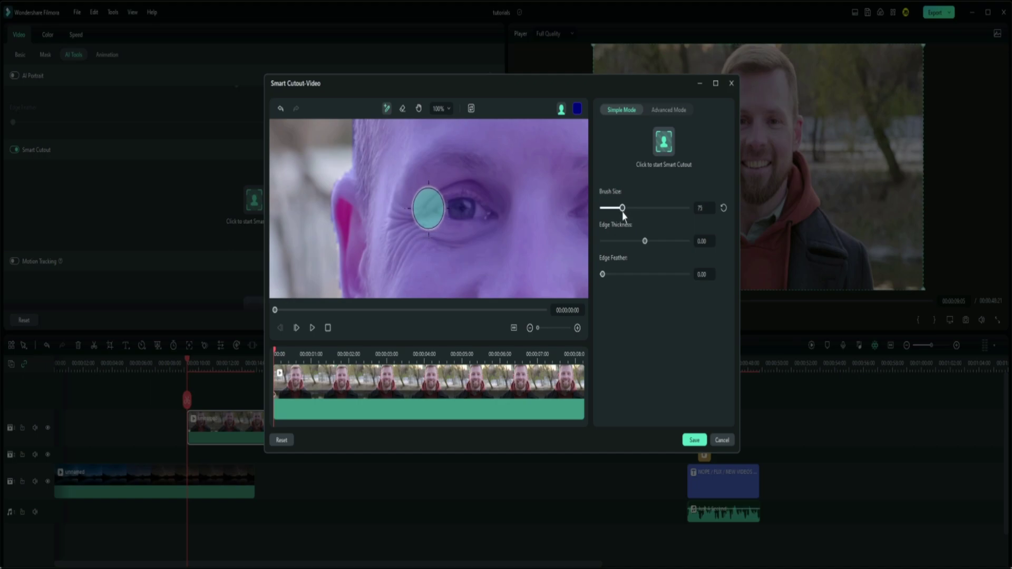
- Pan around the head and paint more of the hair top into the keep mask
left_click(419, 108)
left_click_drag(475, 222, 372, 226)
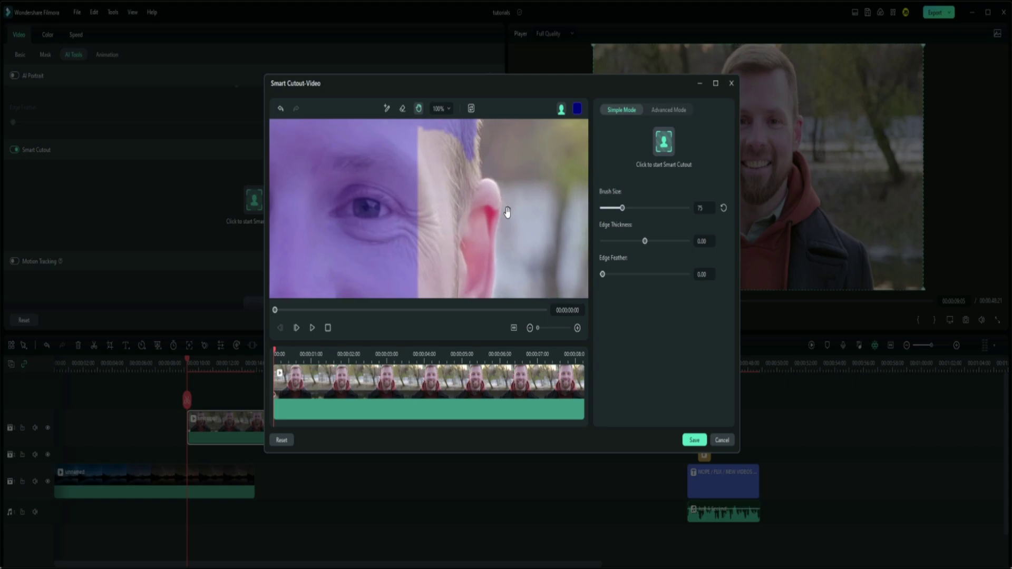
left_click_drag(507, 212, 475, 325)
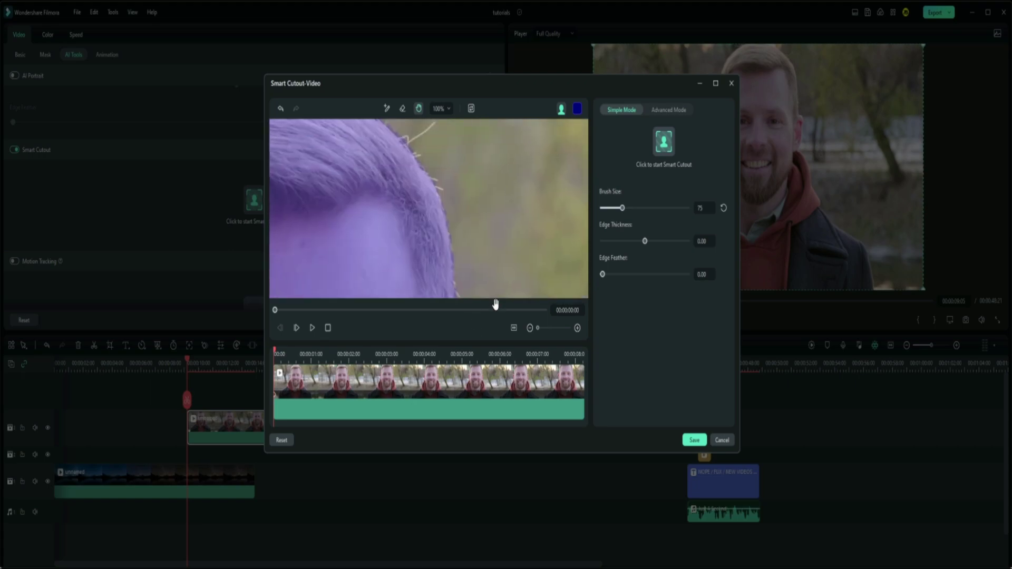
left_click_drag(490, 287, 495, 216)
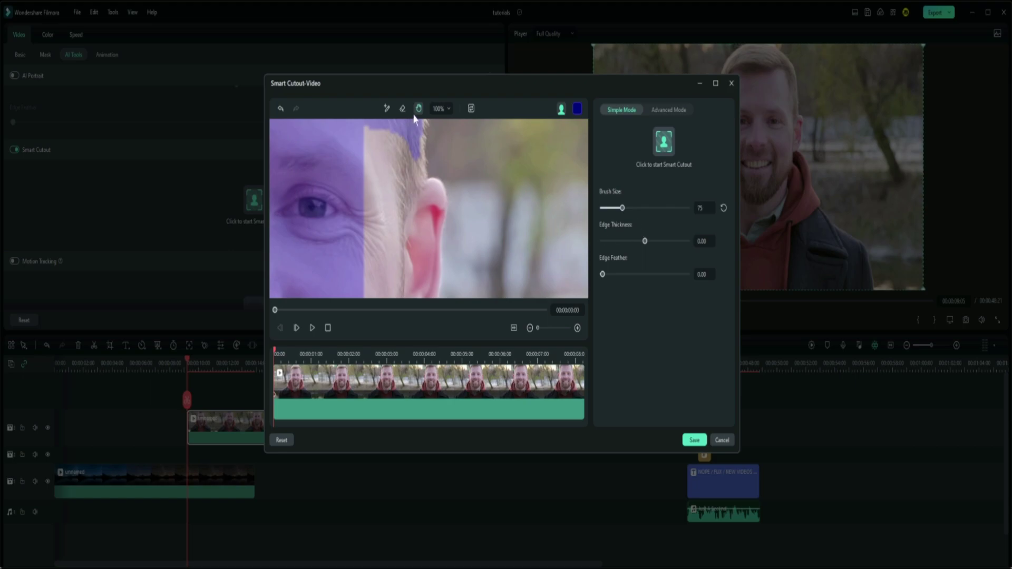
left_click(386, 108)
mouse_move(372, 142)
left_mouse_down()
mouse_move(416, 132)
mouse_move(416, 185)
mouse_move(435, 213)
mouse_move(428, 274)
mouse_move(408, 284)
mouse_move(427, 286)
mouse_move(307, 285)
mouse_move(370, 221)
mouse_move(370, 157)
mouse_move(373, 255)
mouse_move(395, 159)
mouse_move(409, 253)
mouse_move(365, 257)
mouse_move(402, 163)
left_mouse_up()
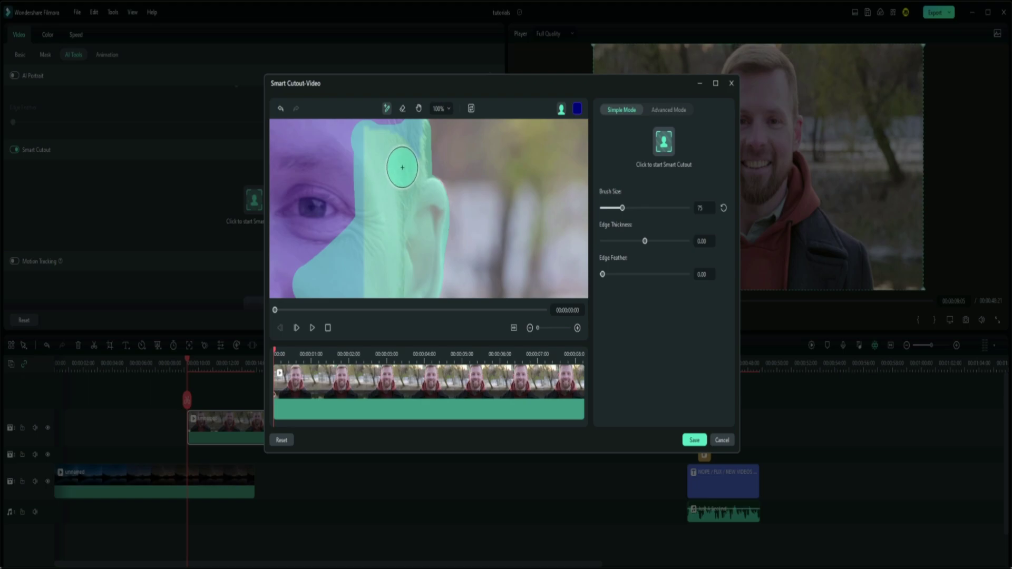
- Pan down to the beard and hood and zoom the preview out to 50%
left_click(418, 109)
left_click_drag(415, 216, 456, 119)
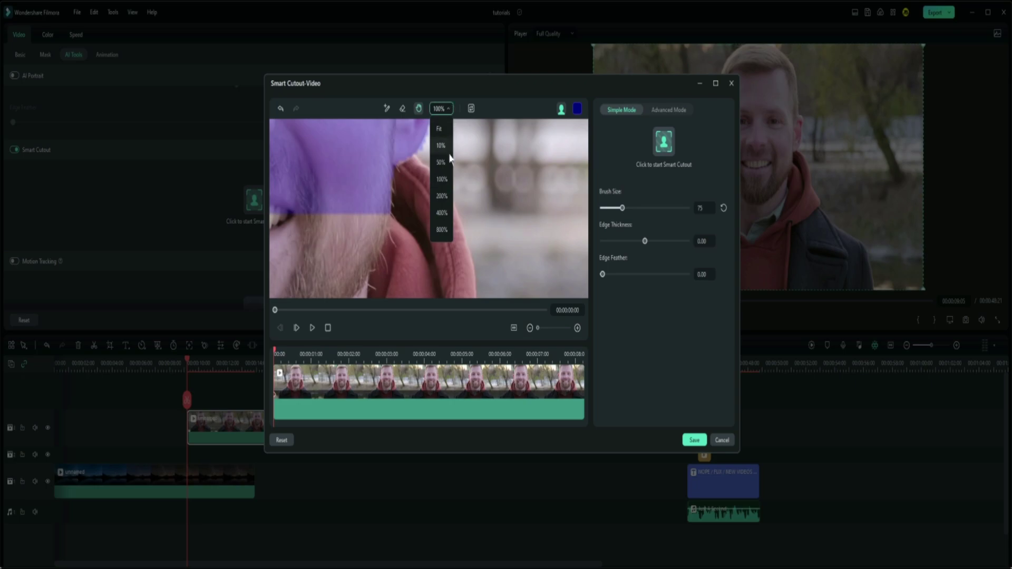
left_click(447, 163)
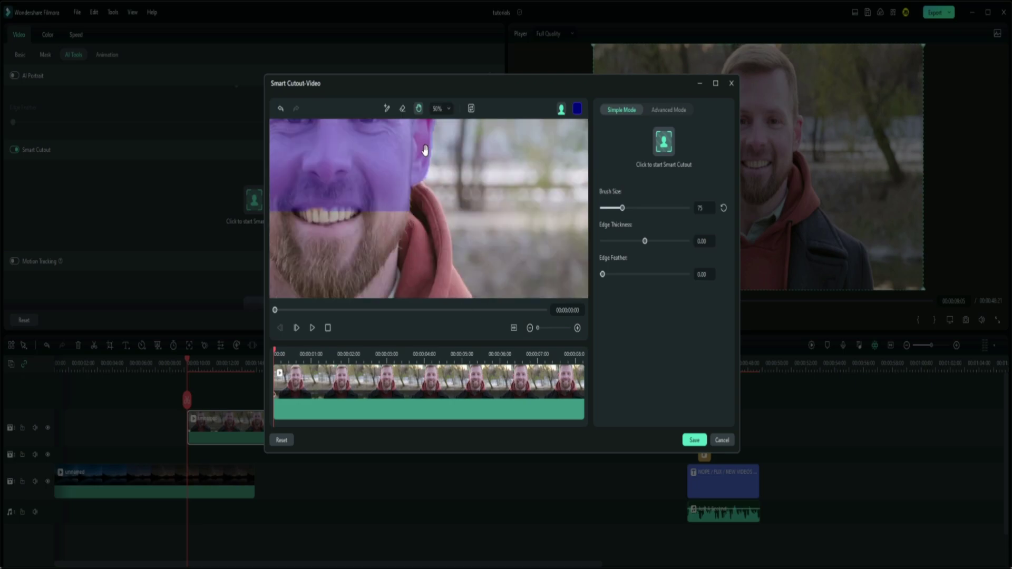
left_click(387, 109)
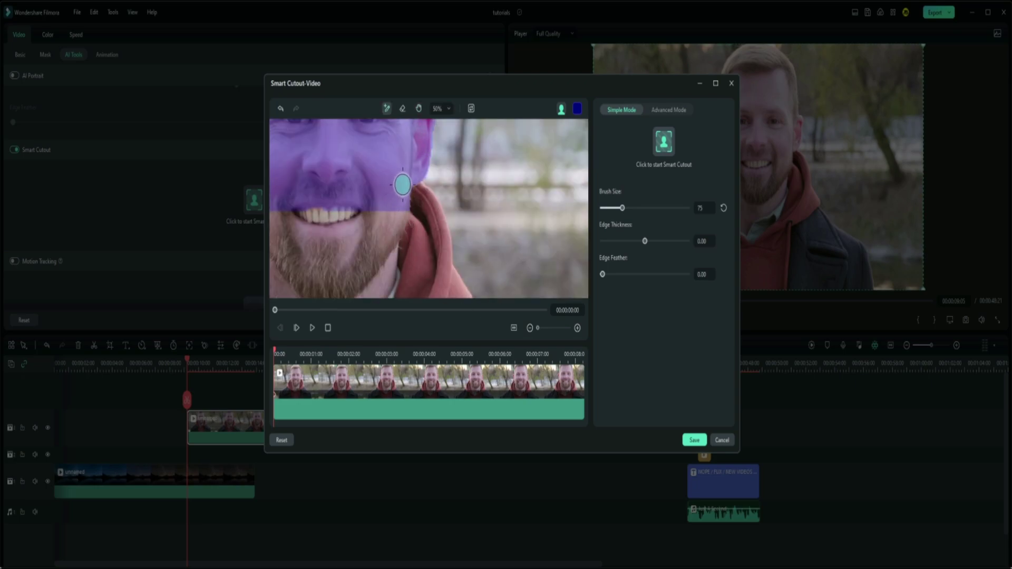
- Paint the right cheek, jaw, hood edge and chin into the mask at brush size 34
mouse_move(404, 184)
left_mouse_down()
mouse_move(396, 230)
mouse_move(351, 288)
mouse_move(307, 293)
mouse_move(276, 254)
mouse_move(276, 211)
mouse_move(403, 207)
left_mouse_up()
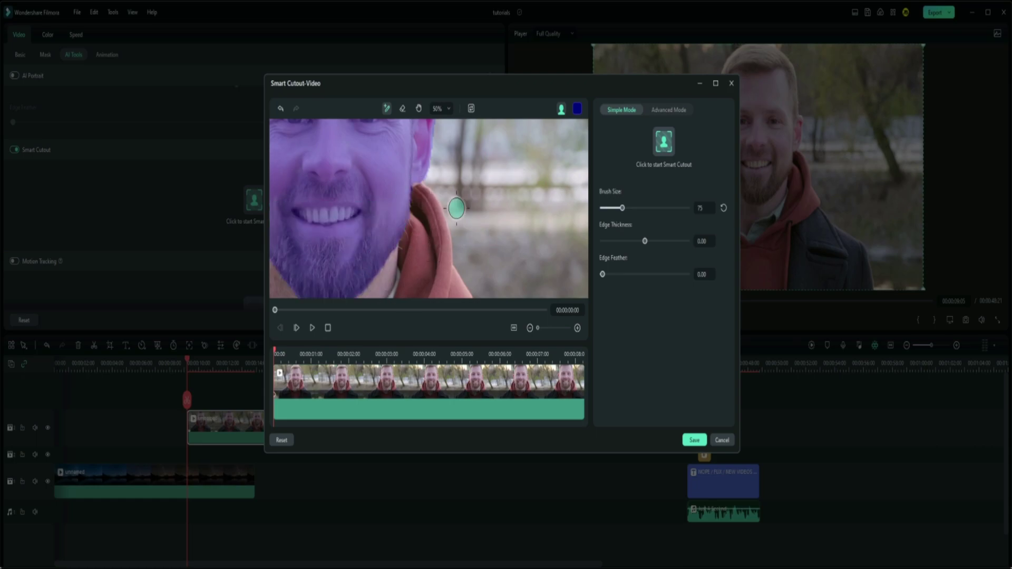
left_click_drag(623, 209, 610, 209)
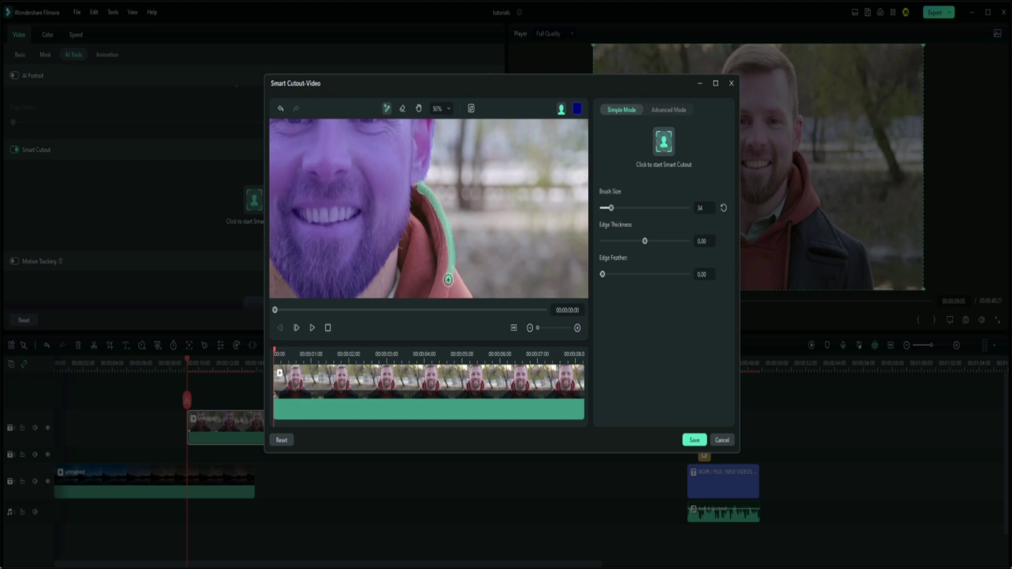
mouse_move(444, 296)
left_mouse_down()
mouse_move(458, 274)
mouse_move(472, 298)
mouse_move(448, 296)
left_mouse_up()
mouse_move(440, 290)
left_mouse_down()
mouse_move(440, 228)
mouse_move(410, 183)
mouse_move(403, 237)
left_mouse_up()
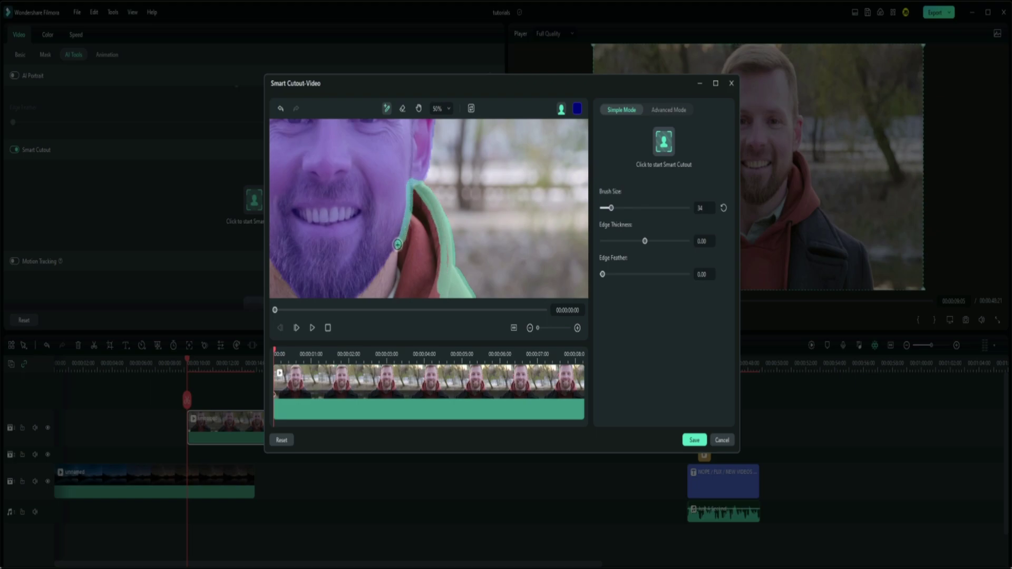
mouse_move(381, 267)
left_mouse_down()
mouse_move(360, 295)
mouse_move(442, 294)
mouse_move(411, 290)
left_mouse_up()
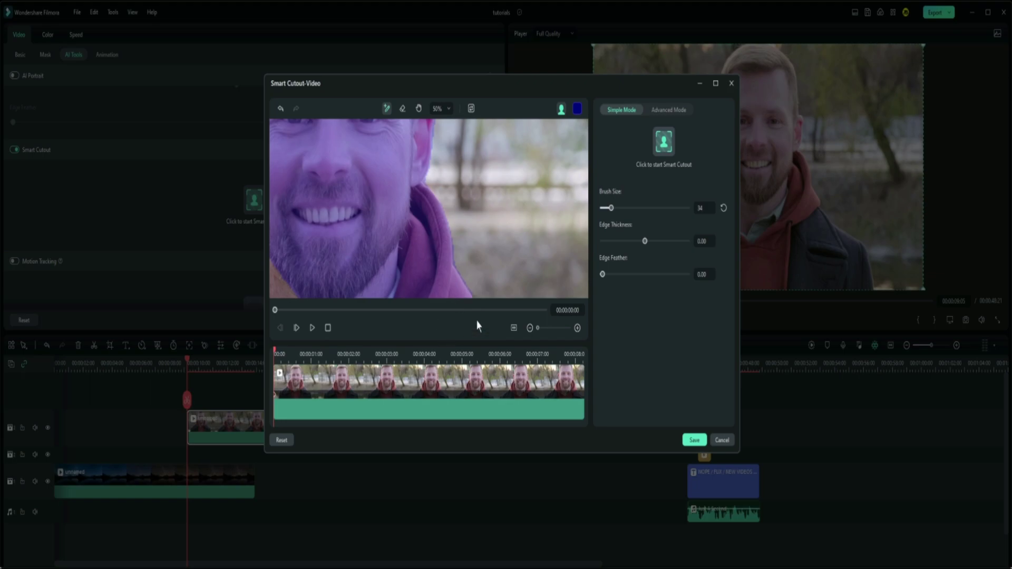
- Pan to the hood and jacket shoulder and paint the coat's edge below the shoulder
left_click(418, 108)
left_click_drag(436, 233, 501, 129)
left_click_drag(529, 233, 447, 160)
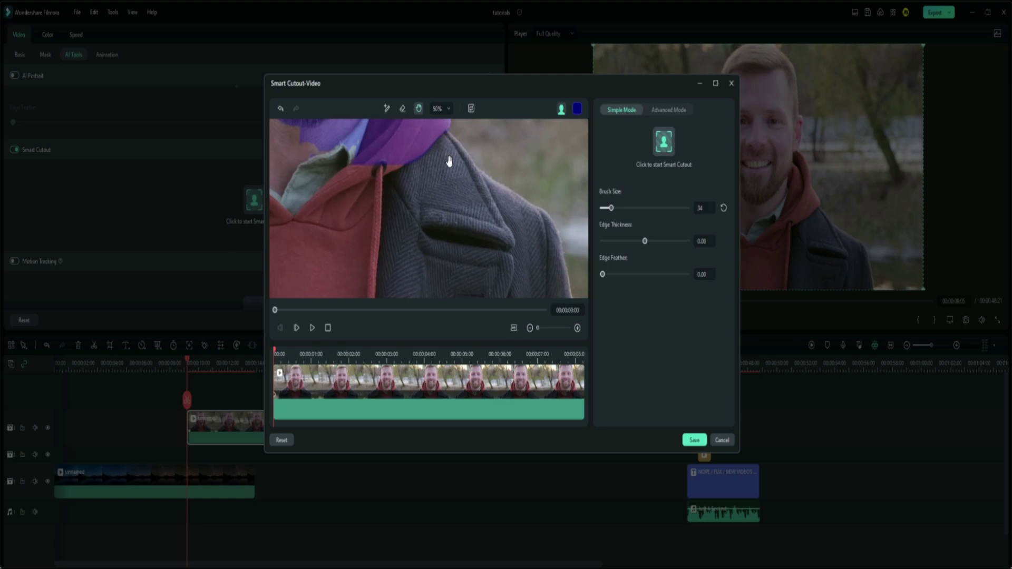
left_click(384, 108)
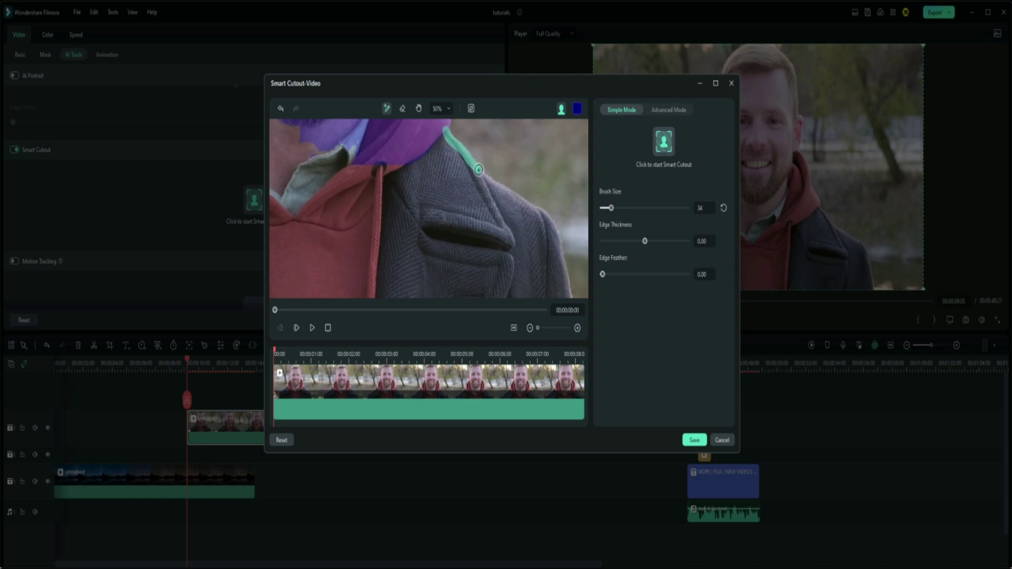
mouse_move(488, 179)
left_mouse_down()
mouse_move(545, 215)
mouse_move(562, 242)
mouse_move(567, 275)
mouse_move(546, 294)
mouse_move(332, 294)
mouse_move(342, 133)
left_mouse_up()
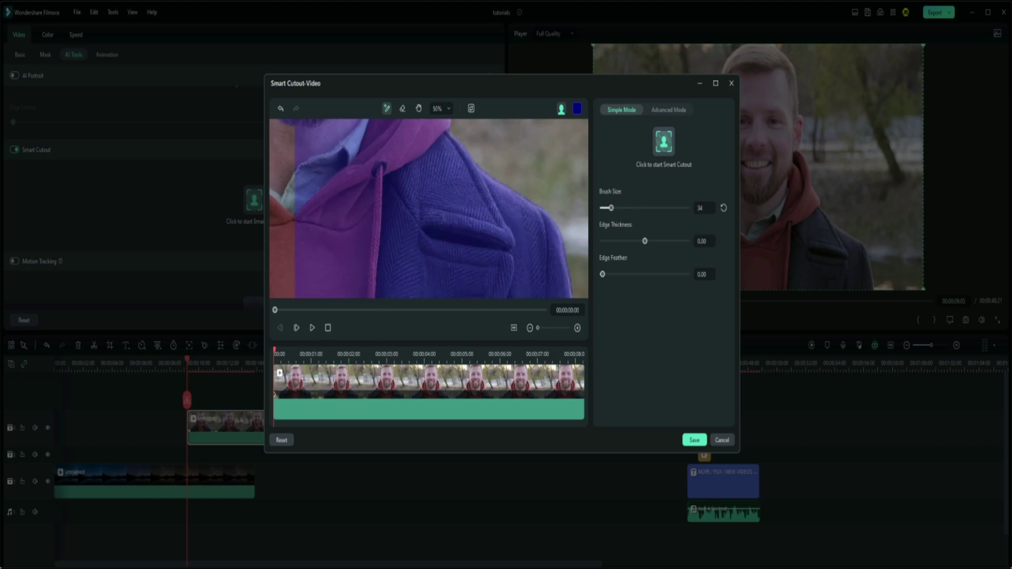
- Paint the hoodie edge below the ear and along the bottom of the frame into the mask
left_click(418, 109)
mouse_move(380, 208)
left_mouse_down()
mouse_move(549, 216)
mouse_move(569, 244)
mouse_move(540, 255)
mouse_move(540, 209)
left_mouse_up()
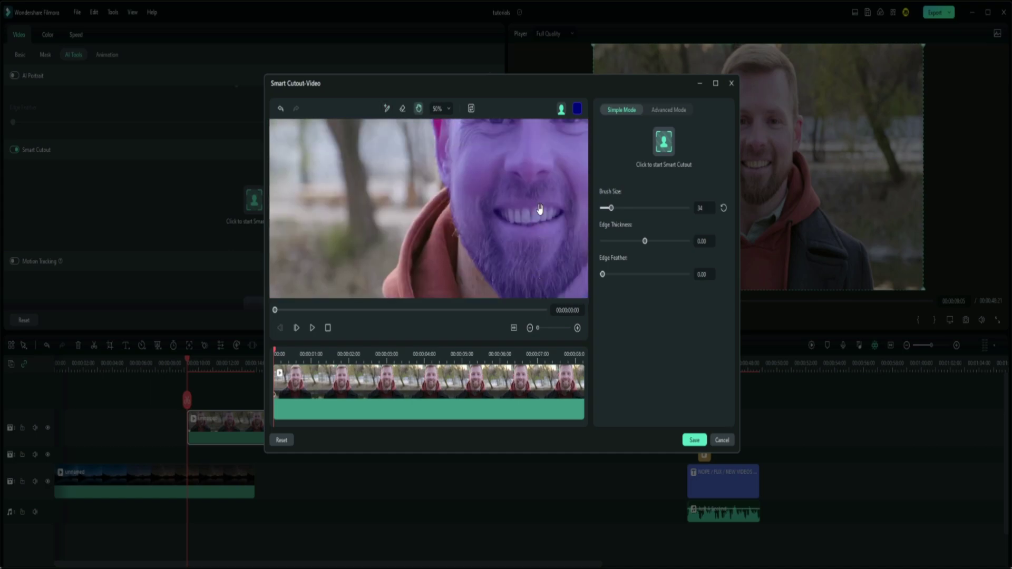
left_click(388, 109)
left_click_drag(441, 196, 407, 236)
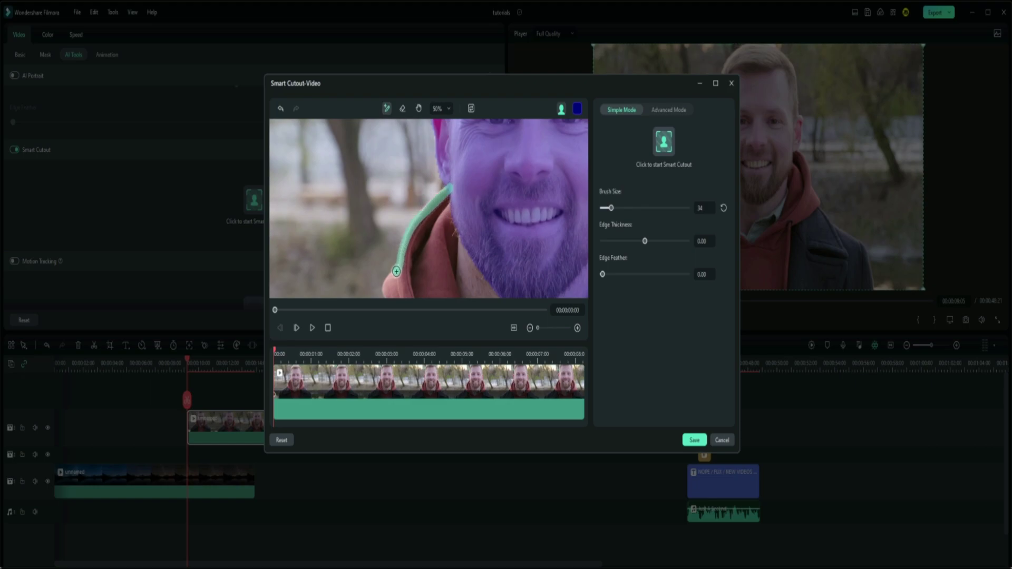
left_click_drag(385, 288, 508, 305)
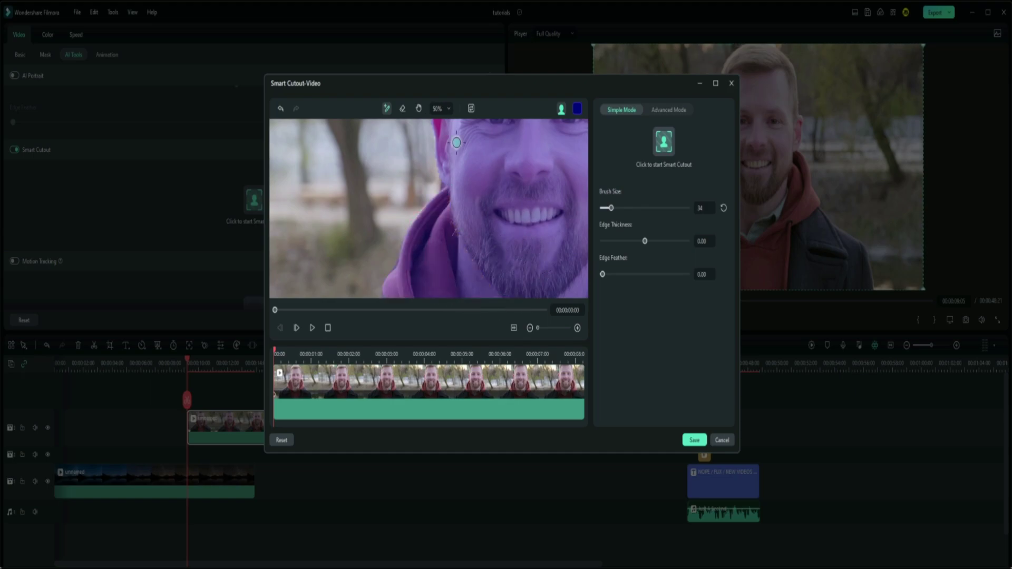
- Pan to the collar and jacket shoulder and paint the shoulder edge into the mask
left_click(419, 109)
left_click_drag(503, 264, 482, 129)
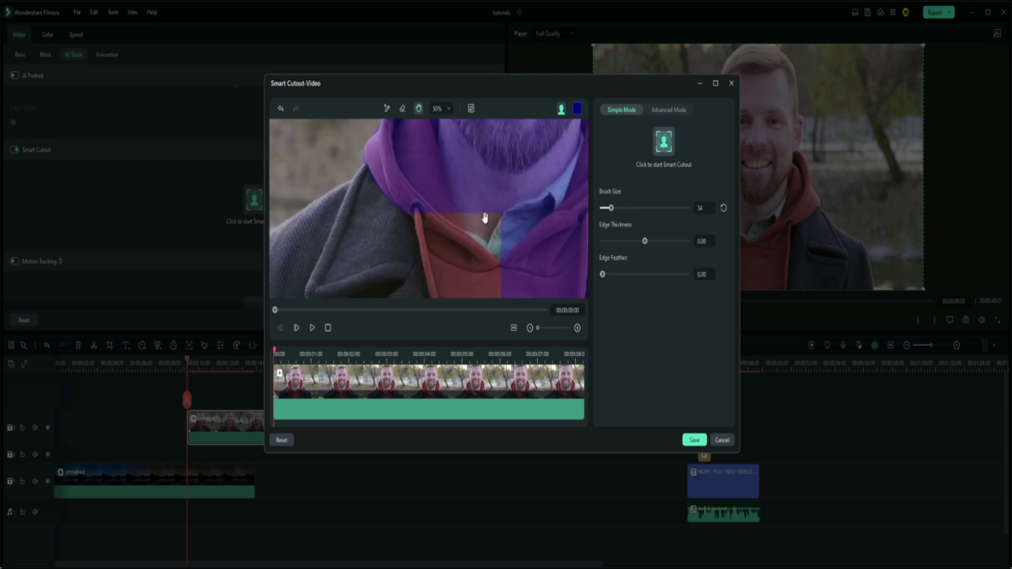
left_click_drag(486, 218, 517, 205)
left_click_drag(422, 187, 468, 173)
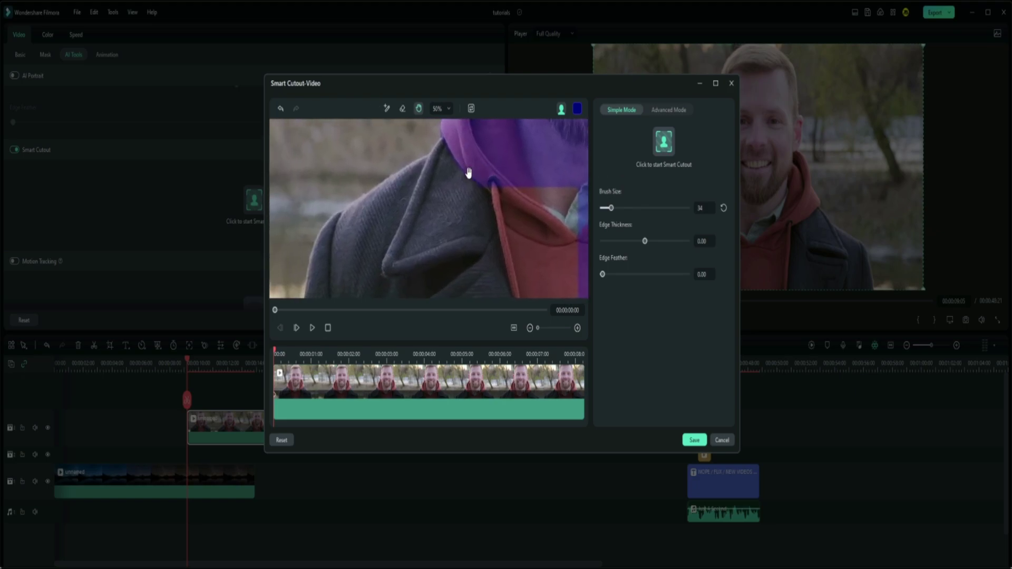
left_click(388, 109)
mouse_move(430, 154)
left_mouse_down()
mouse_move(325, 227)
mouse_move(309, 297)
mouse_move(581, 298)
left_mouse_up()
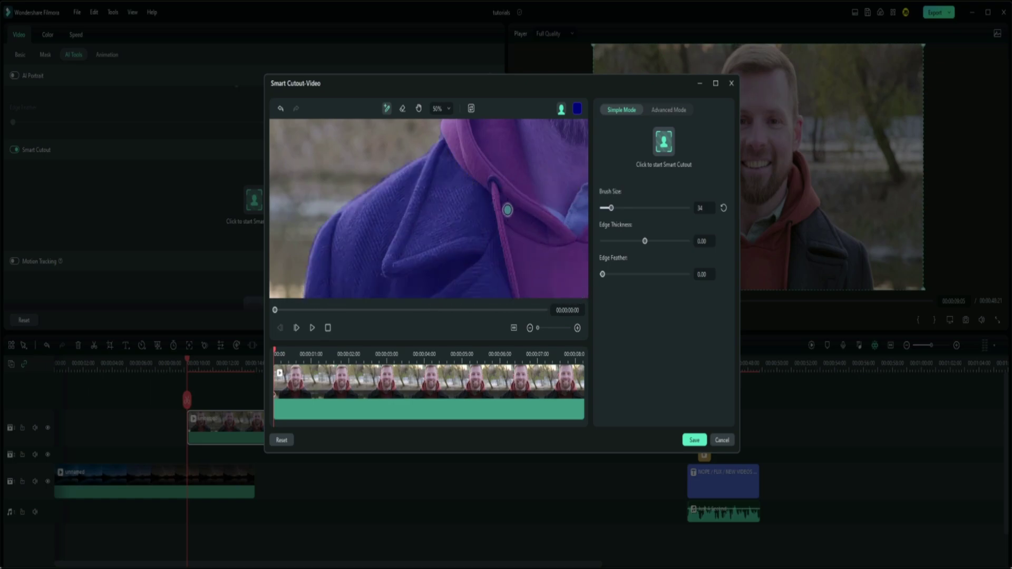
- Pan across the hoodie drawstrings, jacket lapel, beard and hood to check the marking
left_click(418, 108)
left_click_drag(445, 142, 384, 165)
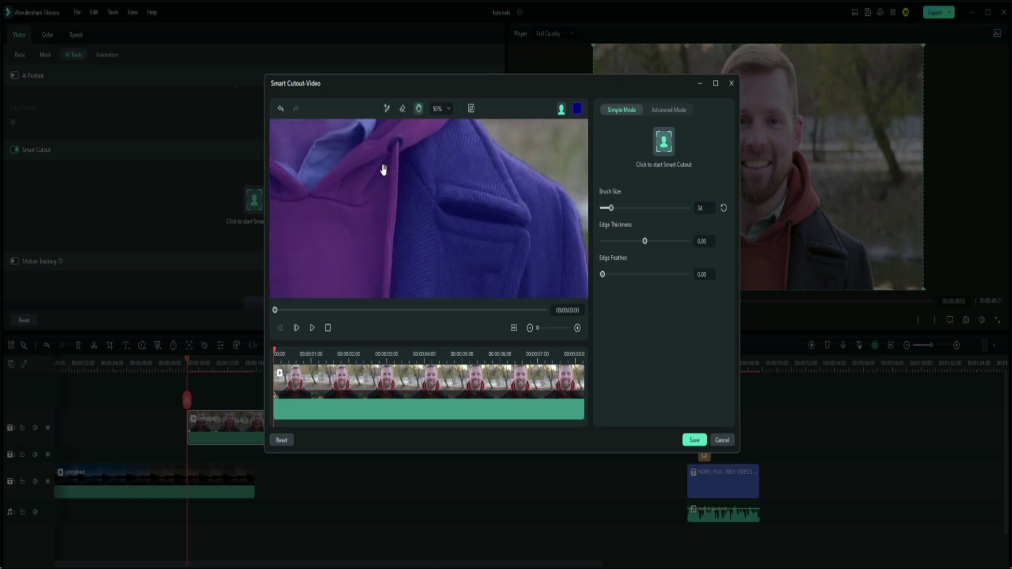
mouse_move(496, 210)
left_mouse_down()
mouse_move(420, 166)
mouse_move(482, 201)
left_mouse_up()
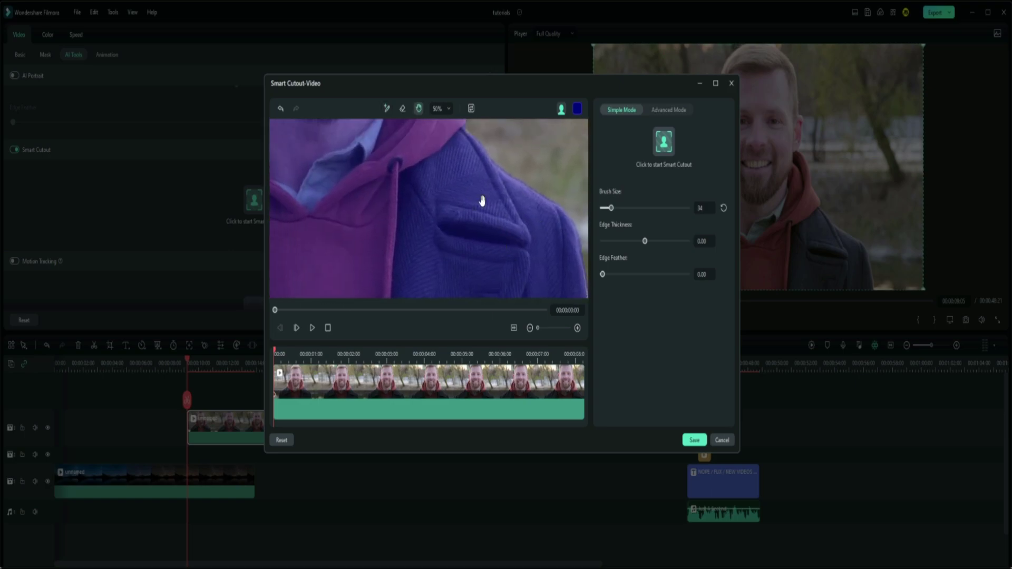
left_click_drag(449, 159, 501, 248)
left_click_drag(458, 121, 464, 141)
left_click(449, 109)
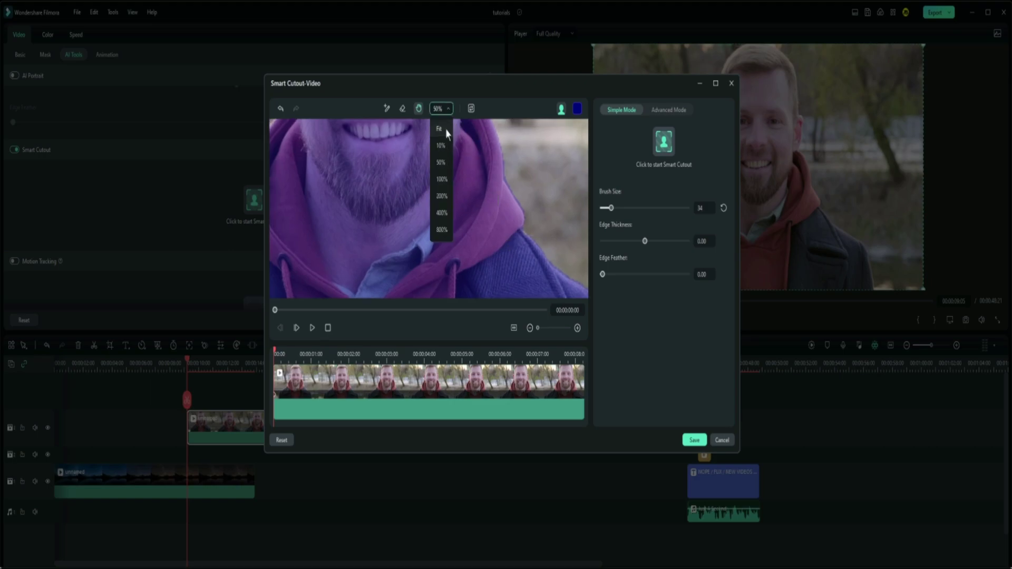
- Set the cutout preview zoom to Fit and start Smart Cutout tracking across the clip
left_click(441, 128)
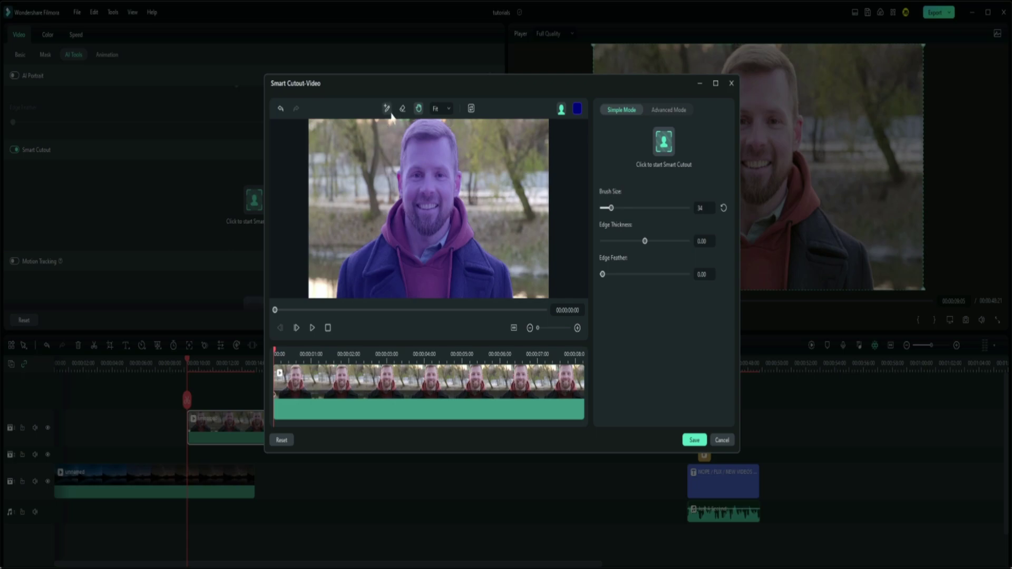
left_click(440, 111)
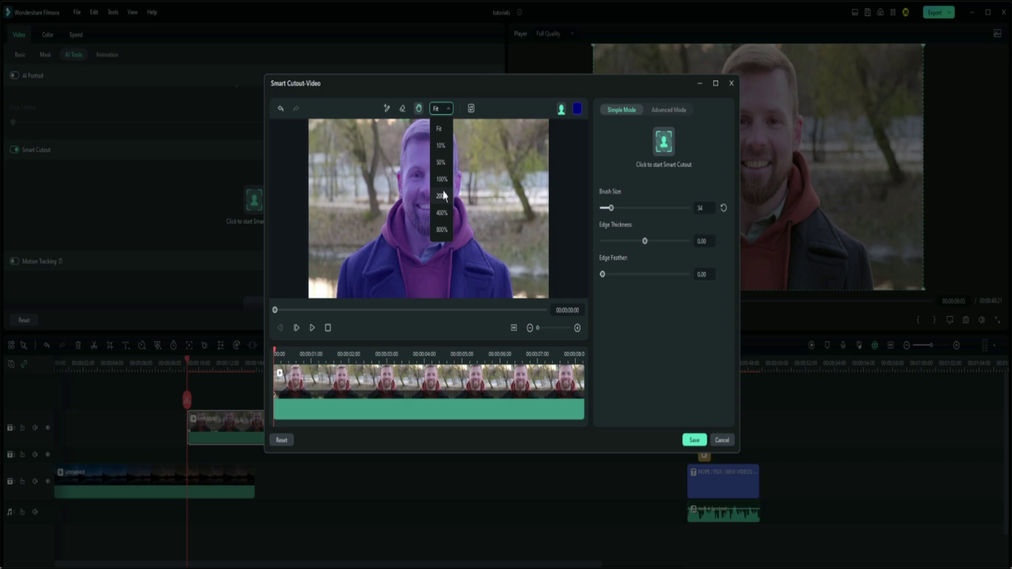
left_click(439, 128)
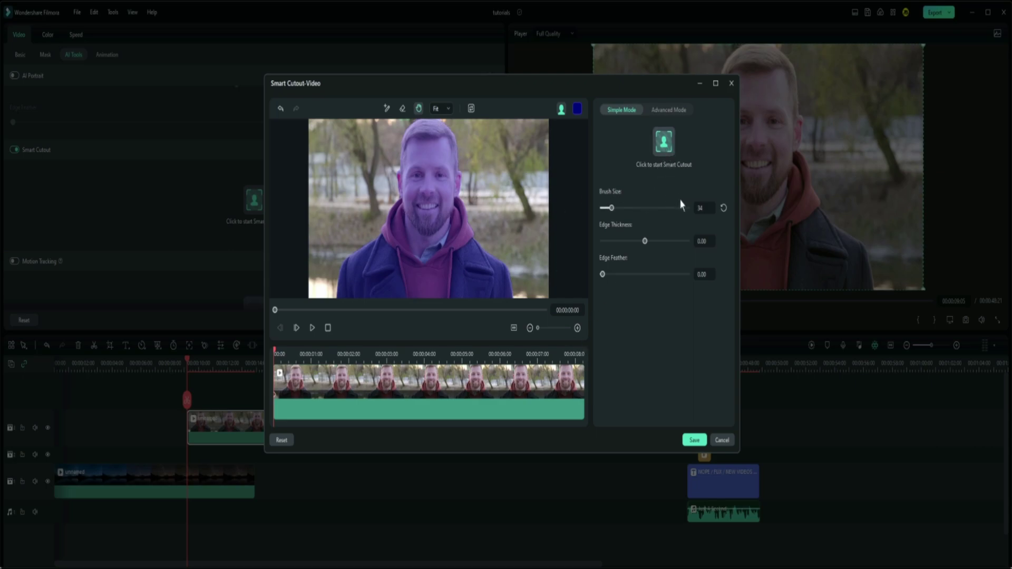
left_click(664, 143)
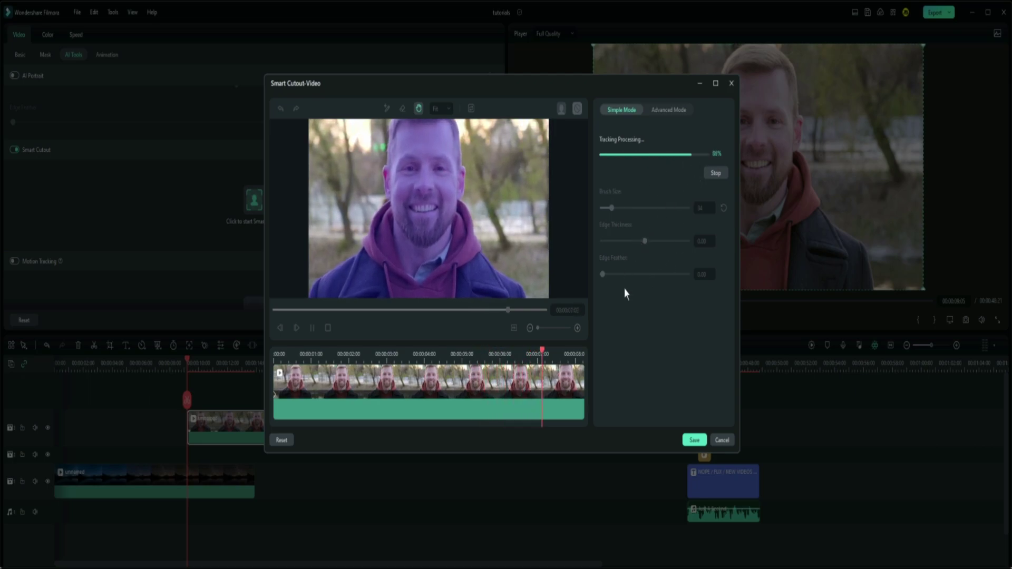
- Save the finished Smart Cutout so the man appears over the starry mountain-lake background
left_click(695, 441)
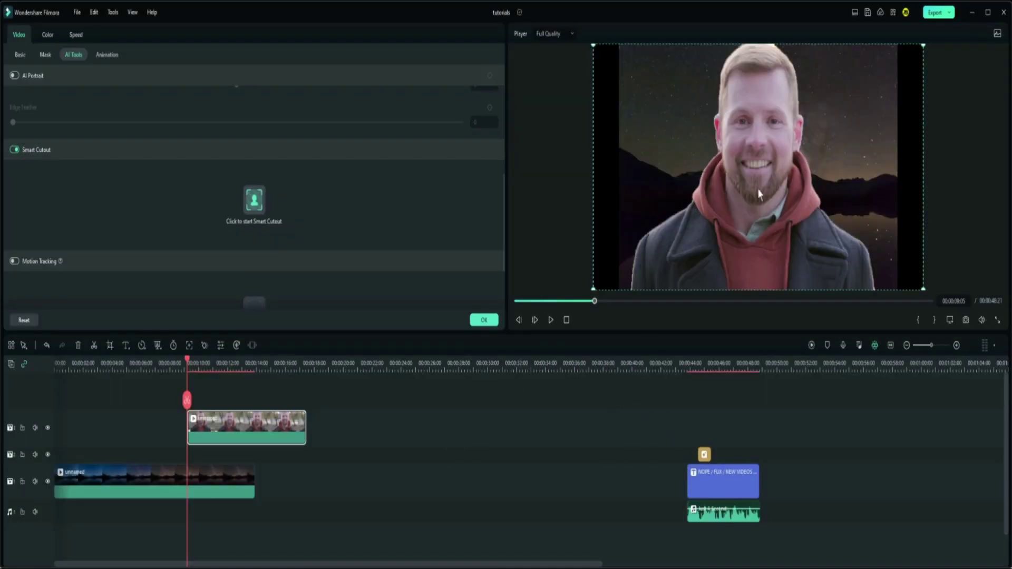
- Move the cutout clip to the timeline start, on the track above the mountain-lake background
left_click_drag(259, 428, 125, 455)
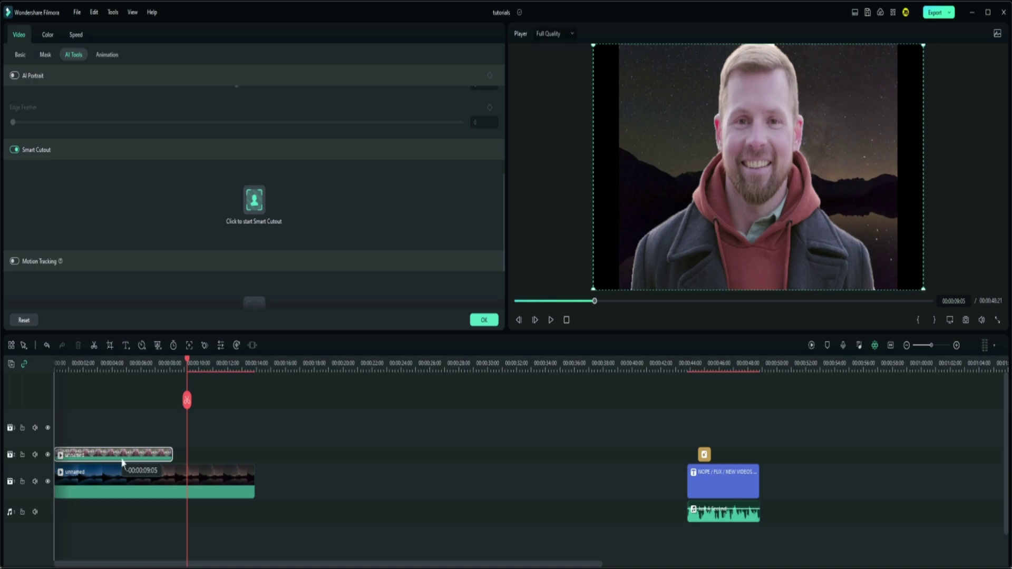
left_click_drag(121, 462, 123, 460)
double_click(89, 461)
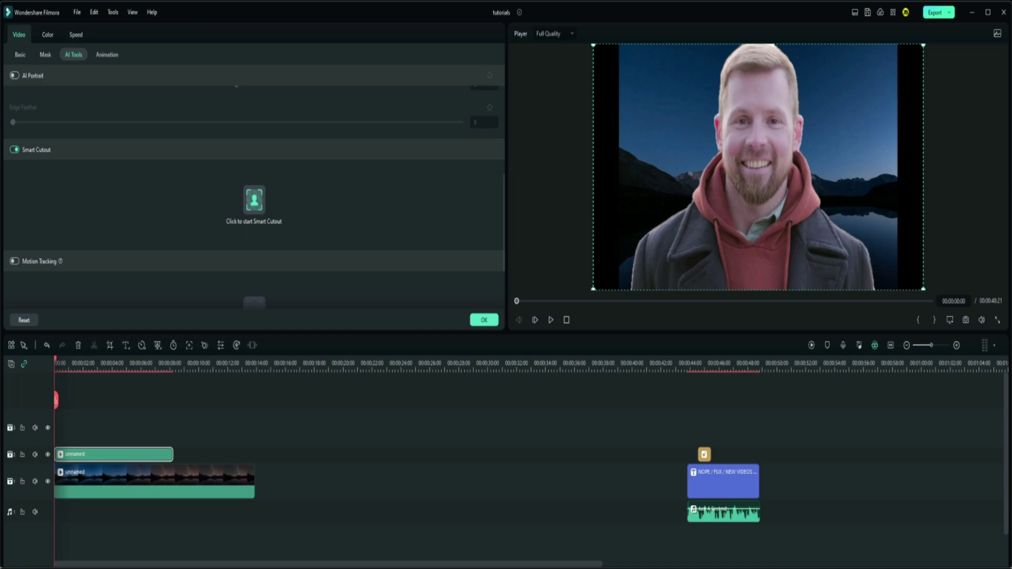
- Scale the man to 82.05% and centre him horizontally at X 0.00, Y -96.84
left_click_drag(593, 45, 665, 97)
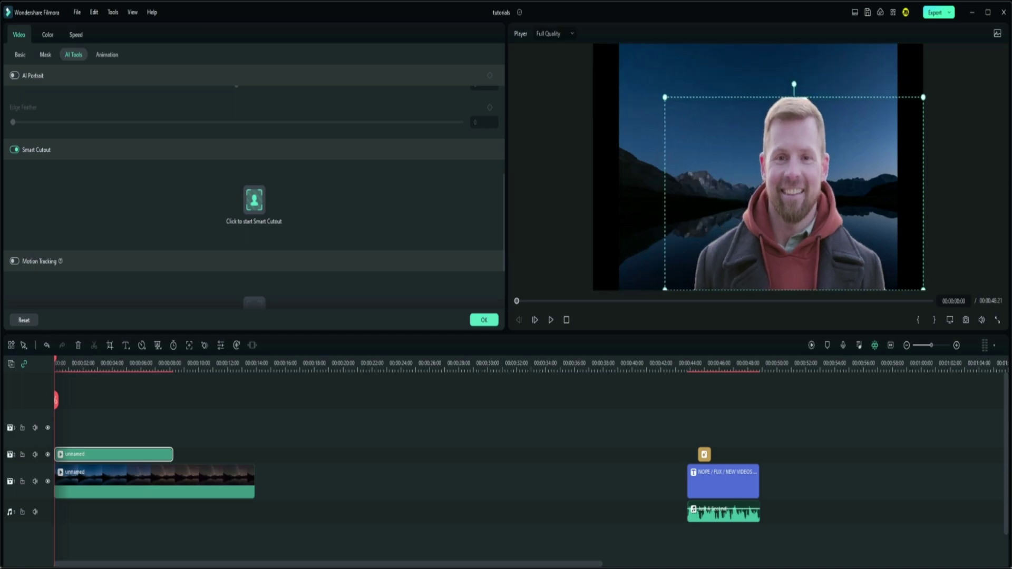
left_click(21, 55)
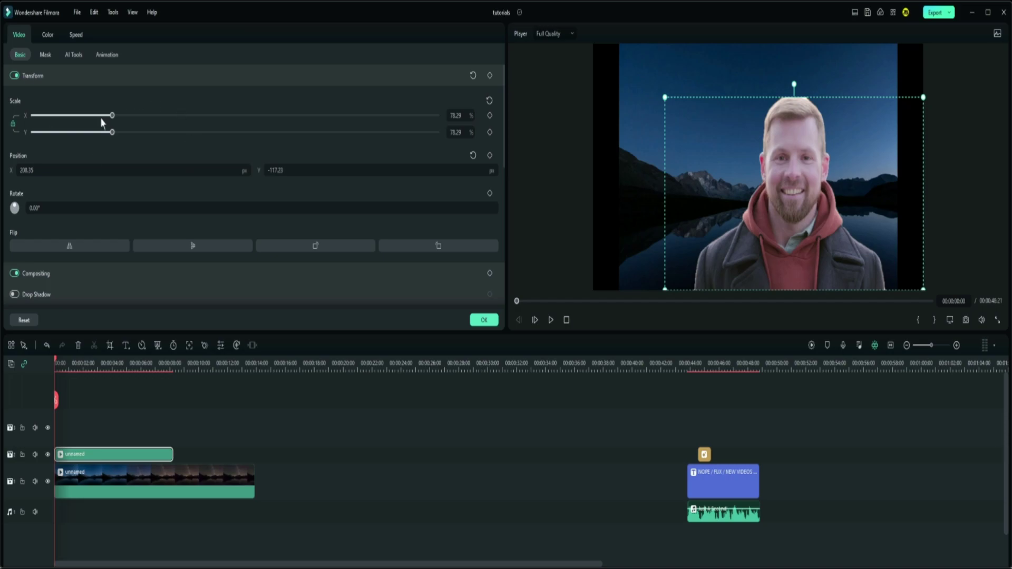
mouse_move(112, 117)
left_mouse_down()
mouse_move(86, 129)
mouse_move(116, 126)
left_mouse_up()
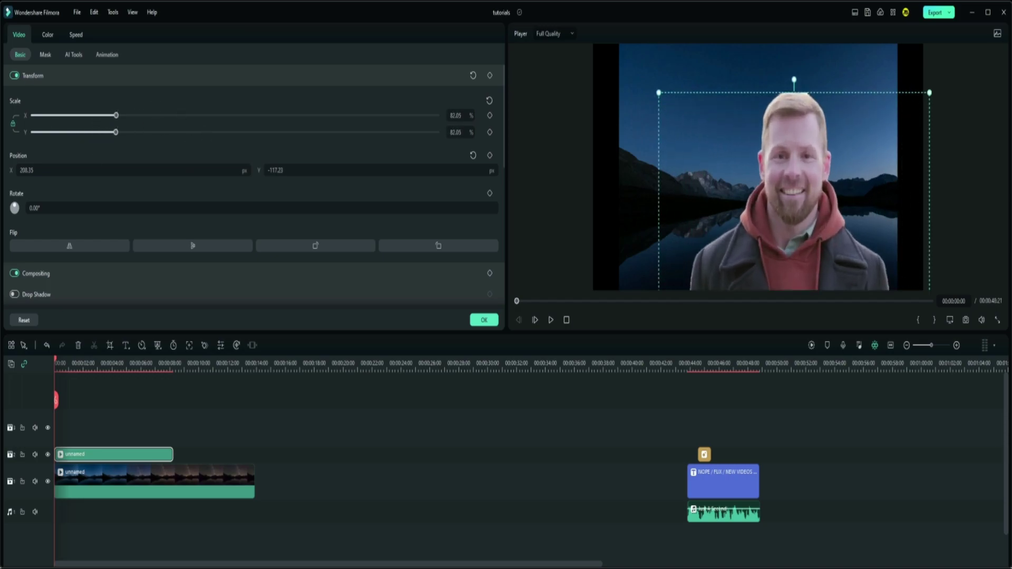
left_click_drag(794, 190, 759, 185)
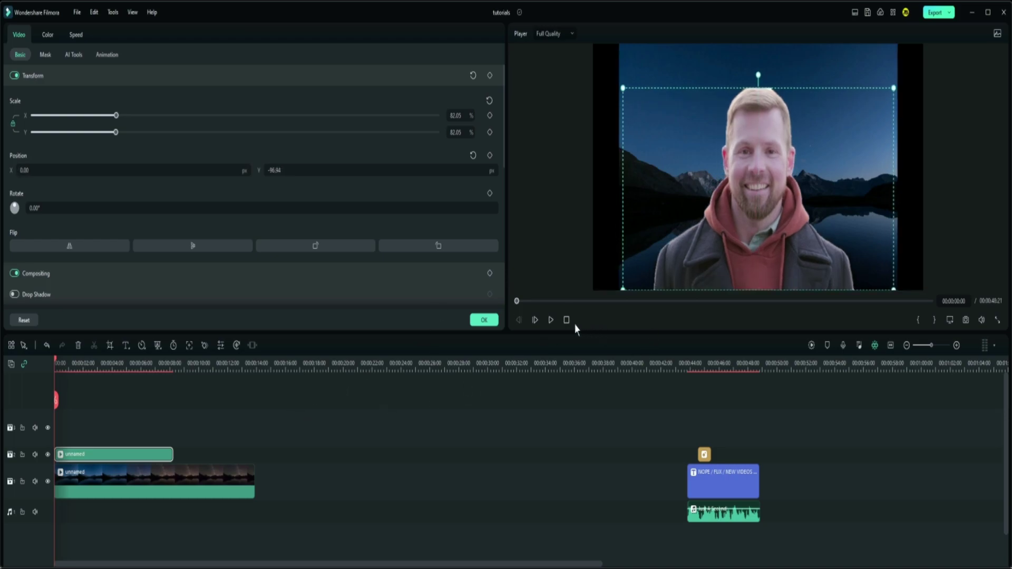
- Play the cut-out man over the lake background, pause, then jump to the end card near 00:00:41:24
left_click(551, 320)
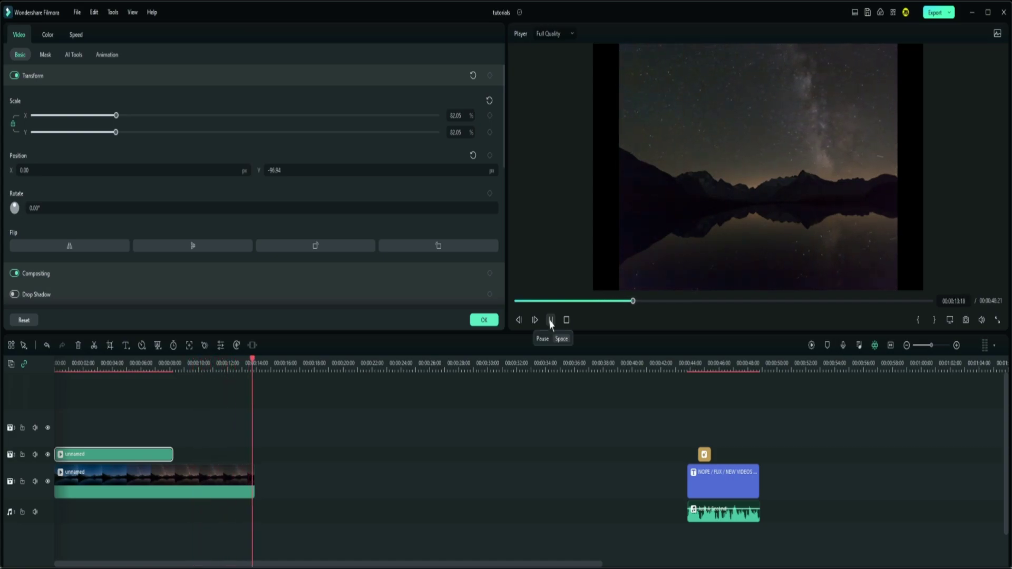
left_click(550, 320)
left_click(660, 366)
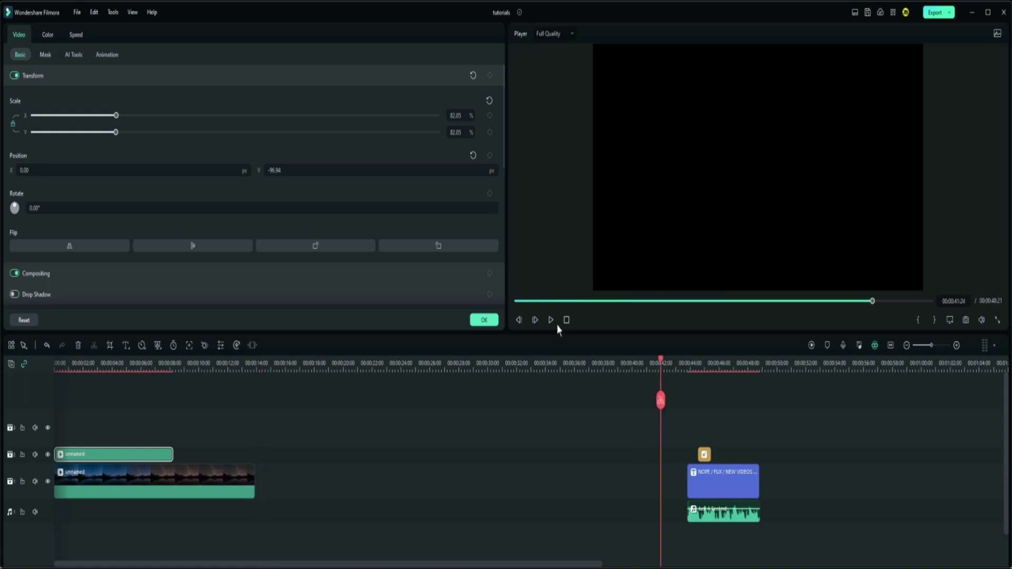